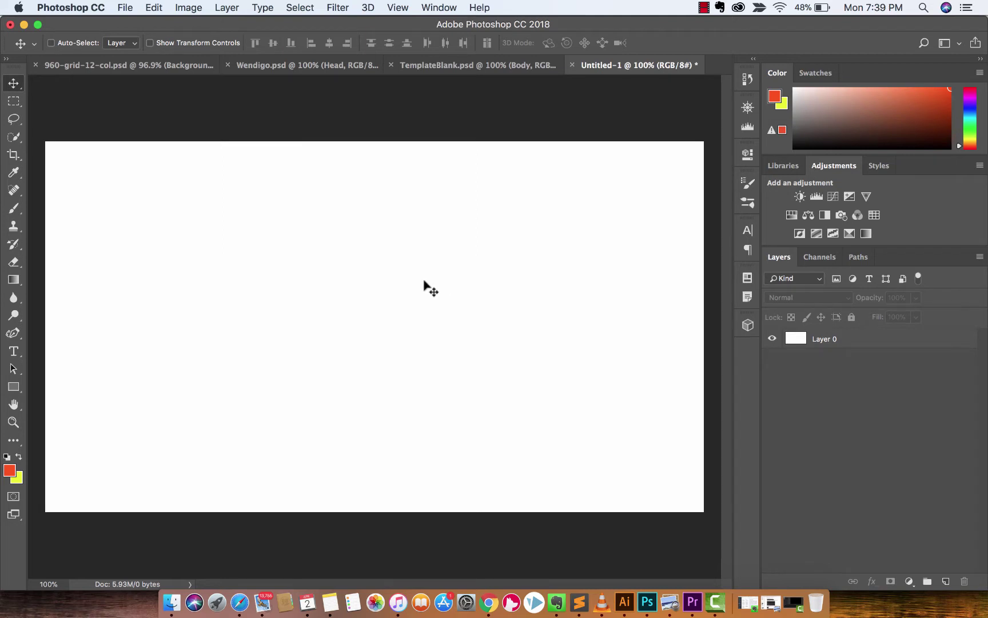
Create a new 1920×1080 HDTV 1080p document from File > New
{"action": "left_click", "coordinate": [136, 8]}
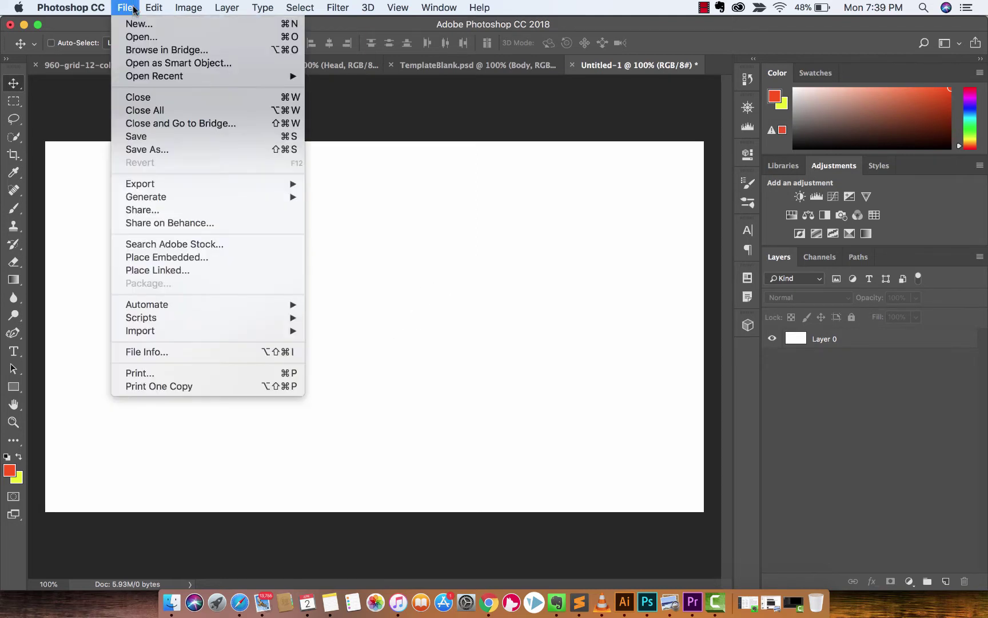
{"action": "left_click", "coordinate": [135, 8]}
{"action": "left_click", "coordinate": [135, 8]}
{"action": "left_click", "coordinate": [136, 8]}
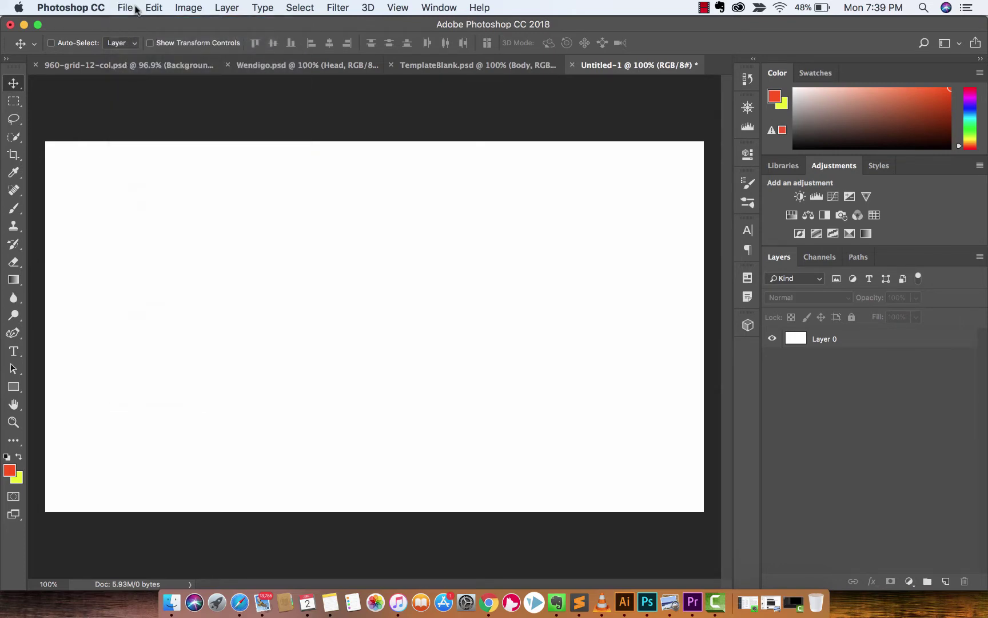
{"action": "left_click", "coordinate": [136, 8]}
{"action": "left_click", "coordinate": [137, 23]}
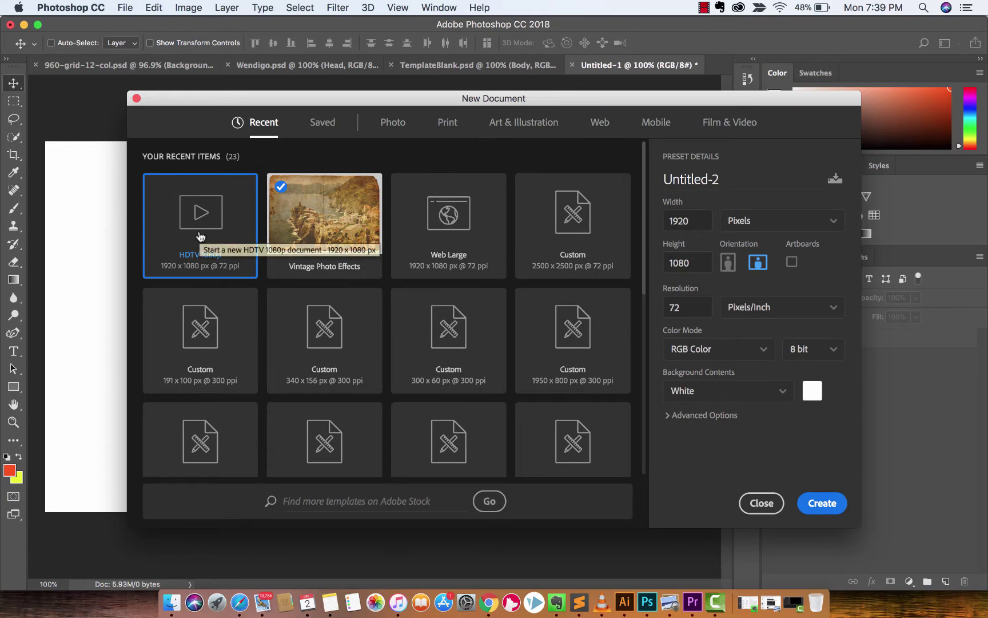
{"action": "left_click", "coordinate": [829, 504]}
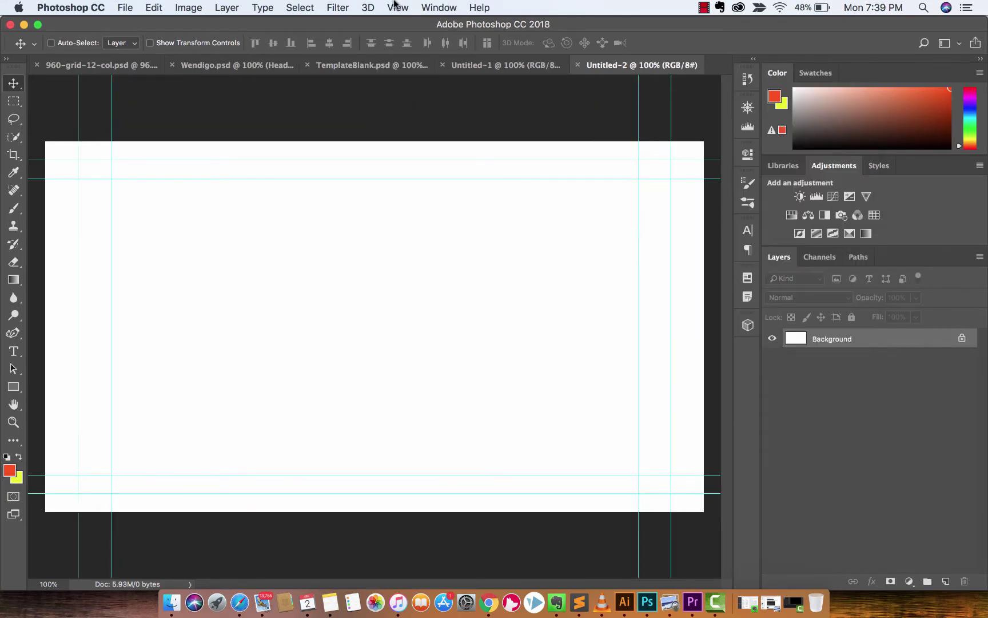
Clear all guides and unlock the Background layer so it becomes Layer 0
{"action": "left_click", "coordinate": [395, 6]}
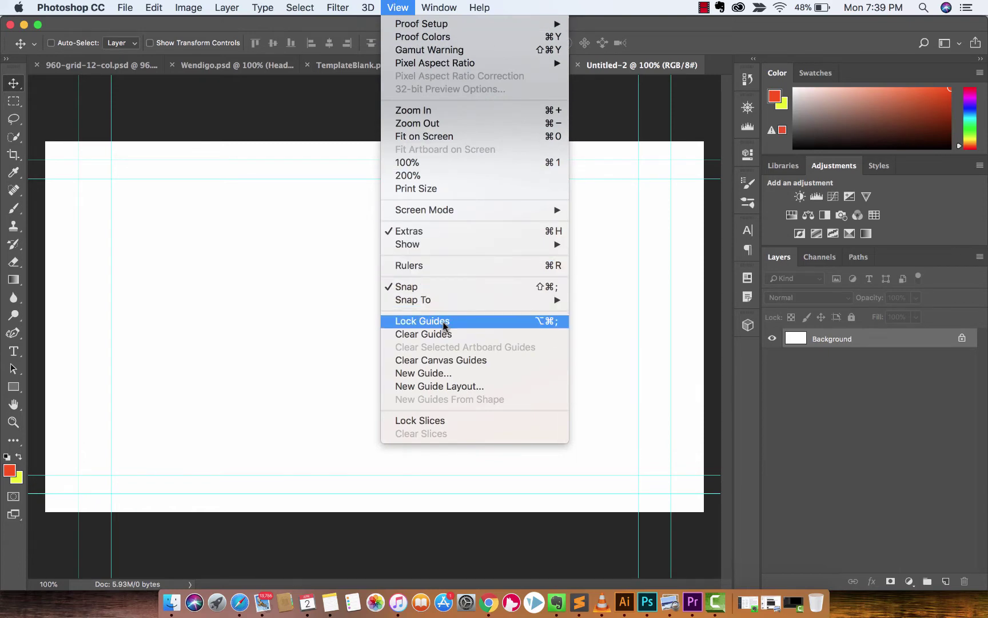
{"action": "left_click", "coordinate": [452, 334]}
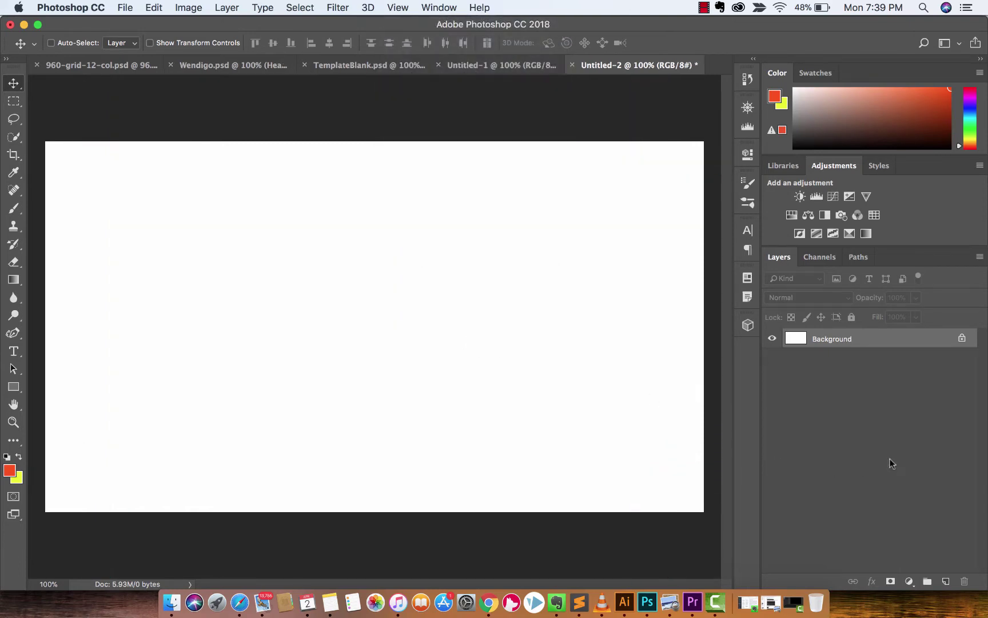
{"action": "left_click", "coordinate": [963, 338]}
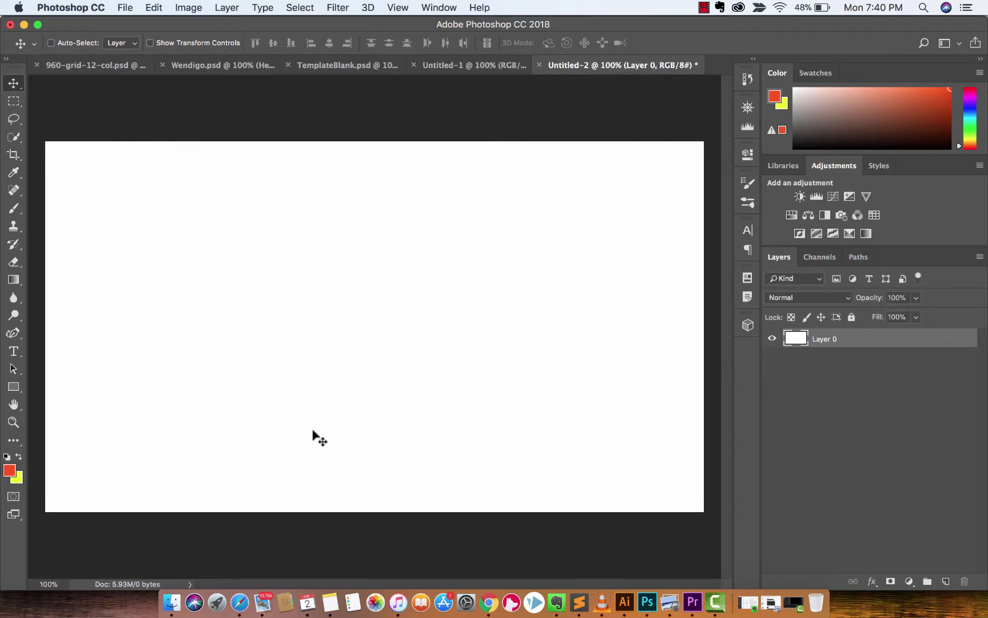
Drag Milky_Way_IR_Spitzer.jpg from the Desktop in Finder onto the Photoshop canvas
{"action": "left_click", "coordinate": [172, 601]}
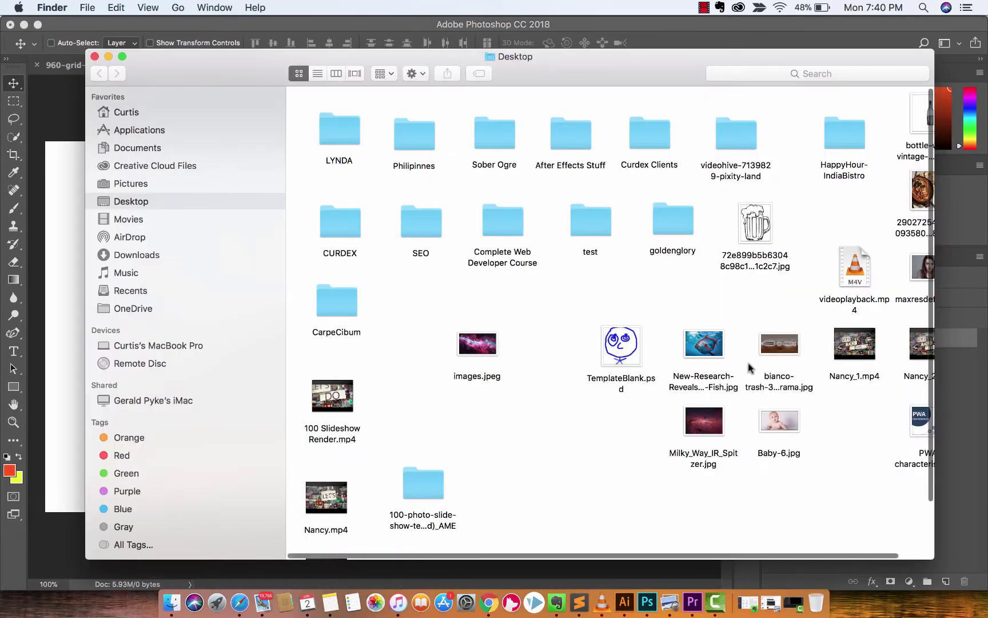
{"action": "scroll", "coordinate": [749, 369], "scroll_direction": "right", "scroll_amount": 3}
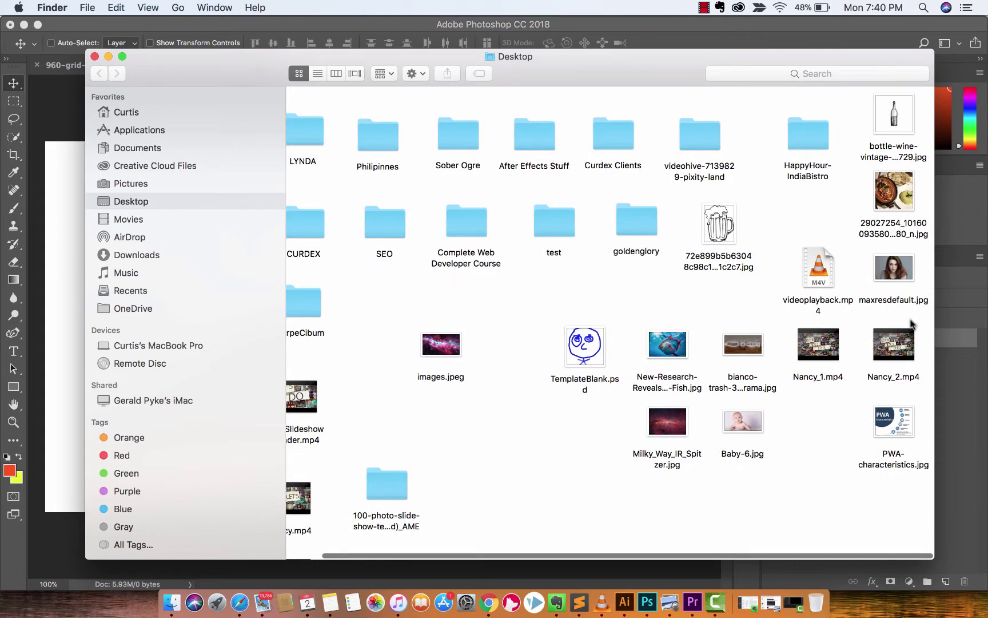
{"action": "scroll", "coordinate": [666, 400], "scroll_direction": "left", "scroll_amount": 3}
{"action": "left_click_drag", "start_coordinate": [704, 422], "coordinate": [452, 303]}
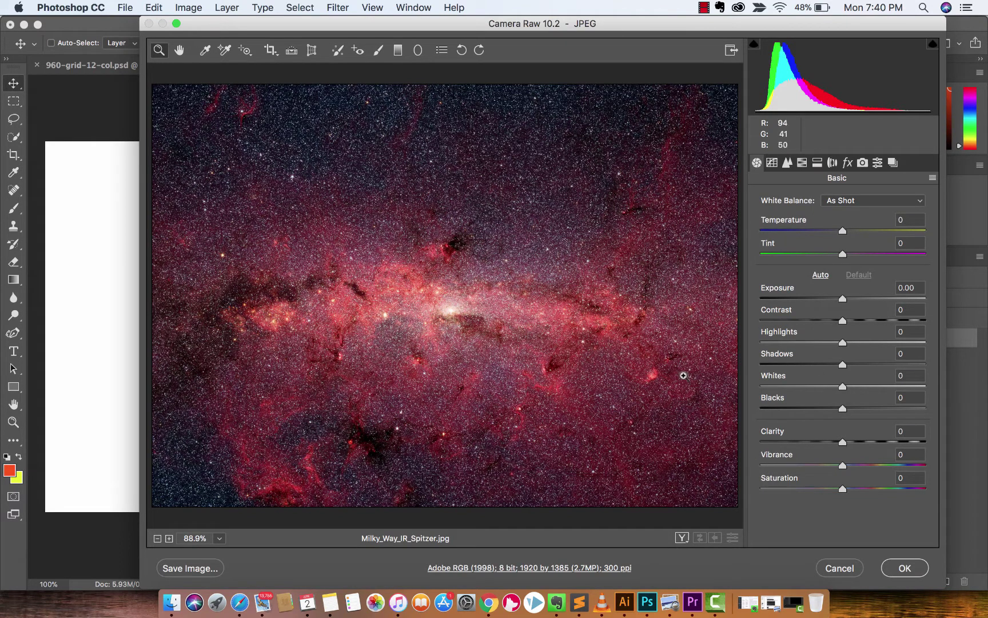
Accept the star image from Camera Raw, scale it to about 435% to fill the canvas, and commit
{"action": "left_click", "coordinate": [909, 569]}
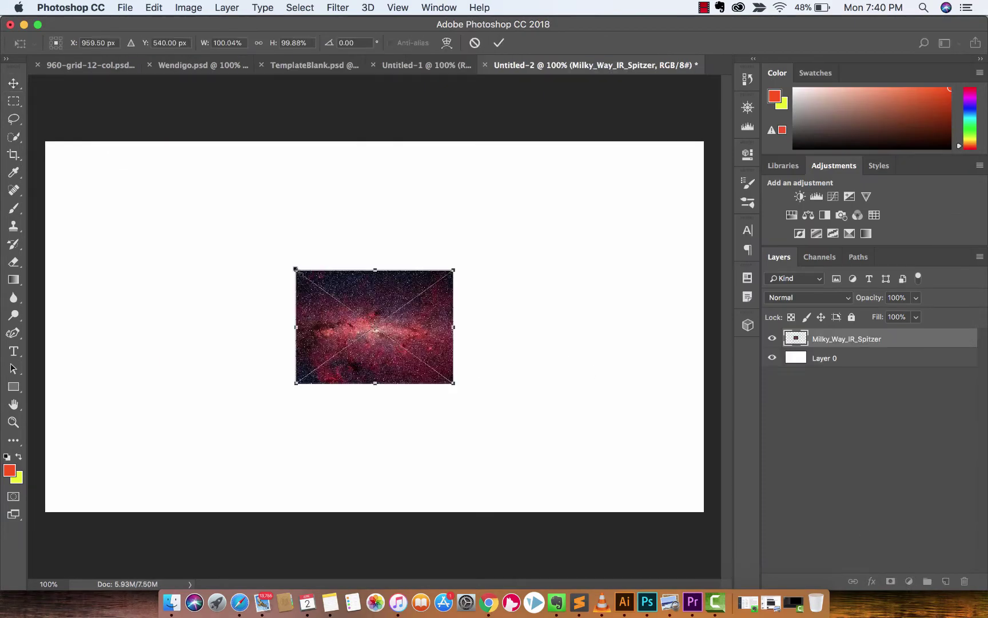
{"action": "left_click_drag", "start_coordinate": [296, 268], "coordinate": [71, 107]}
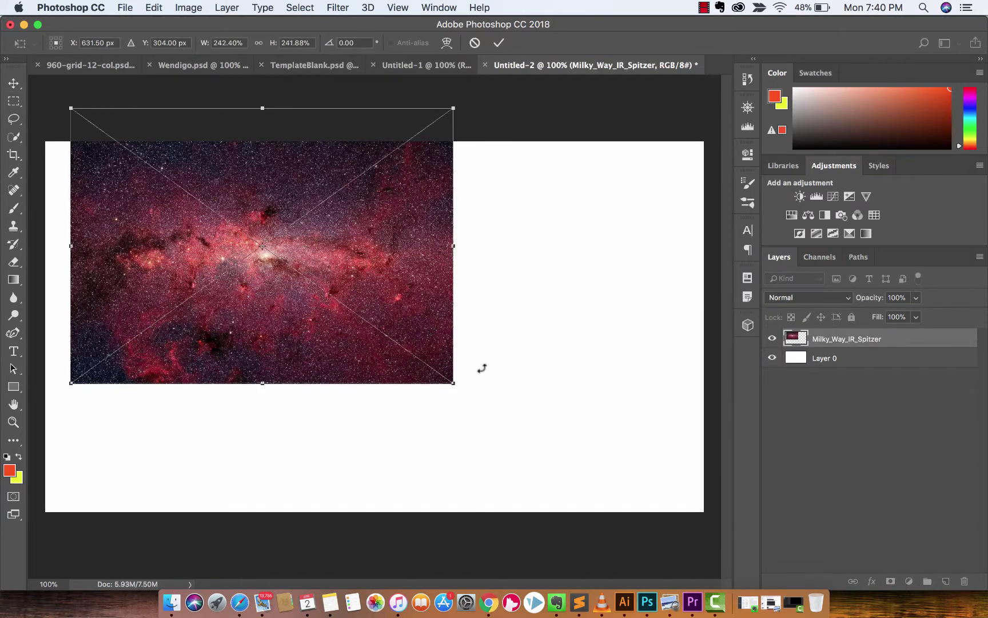
{"action": "left_click_drag", "start_coordinate": [456, 378], "coordinate": [723, 562]}
{"action": "left_click_drag", "start_coordinate": [71, 107], "coordinate": [32, 84]}
{"action": "left_click_drag", "start_coordinate": [346, 278], "coordinate": [348, 277]}
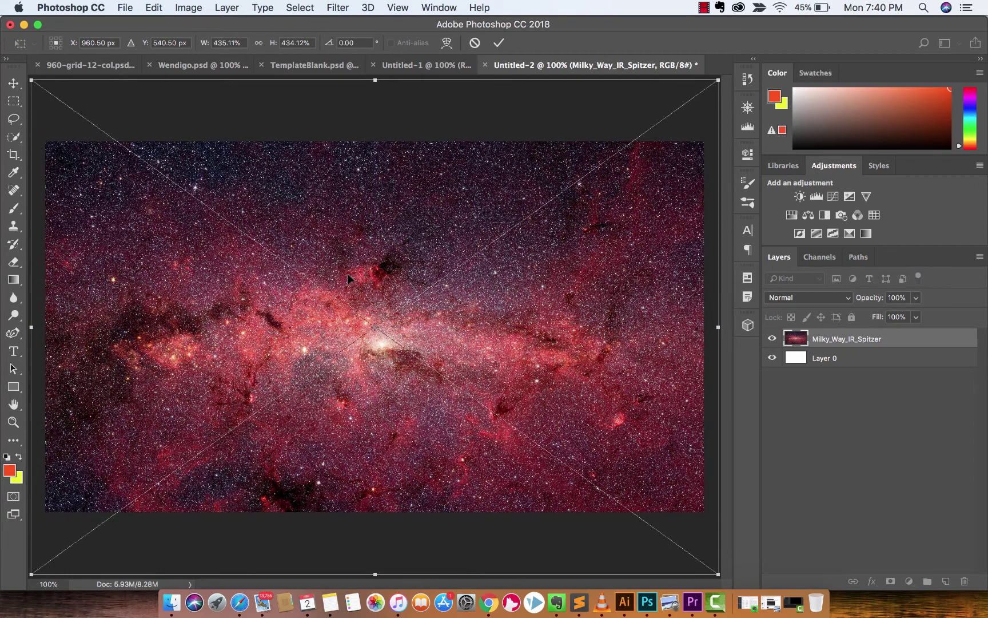
{"action": "key", "text": "Return"}
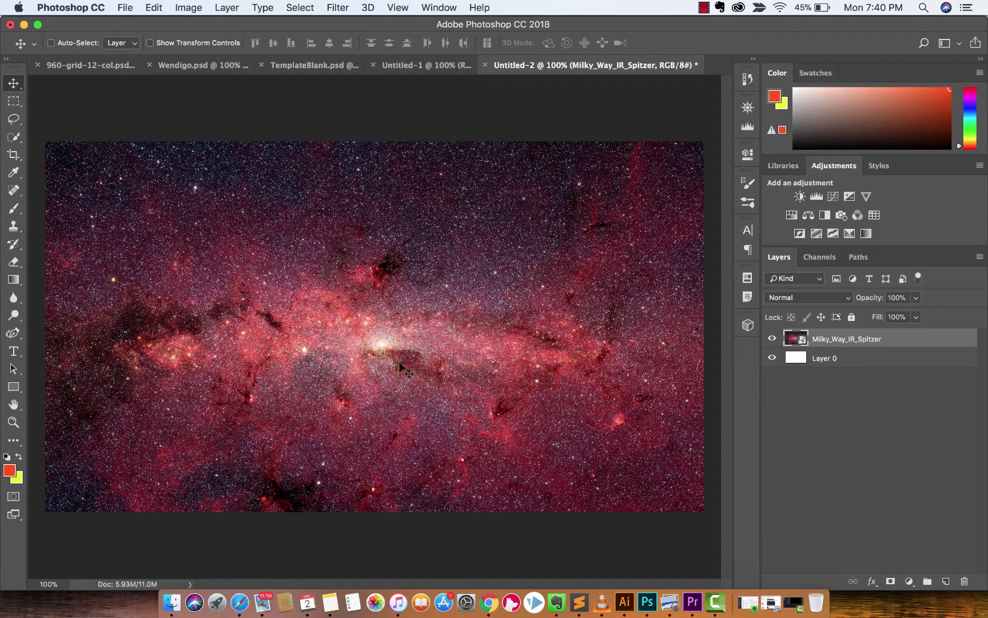
Drag maxresdefault.jpg from the Desktop in Finder onto the Photoshop canvas
{"action": "left_click", "coordinate": [173, 601]}
{"action": "scroll", "coordinate": [727, 407], "scroll_direction": "right", "scroll_amount": 3}
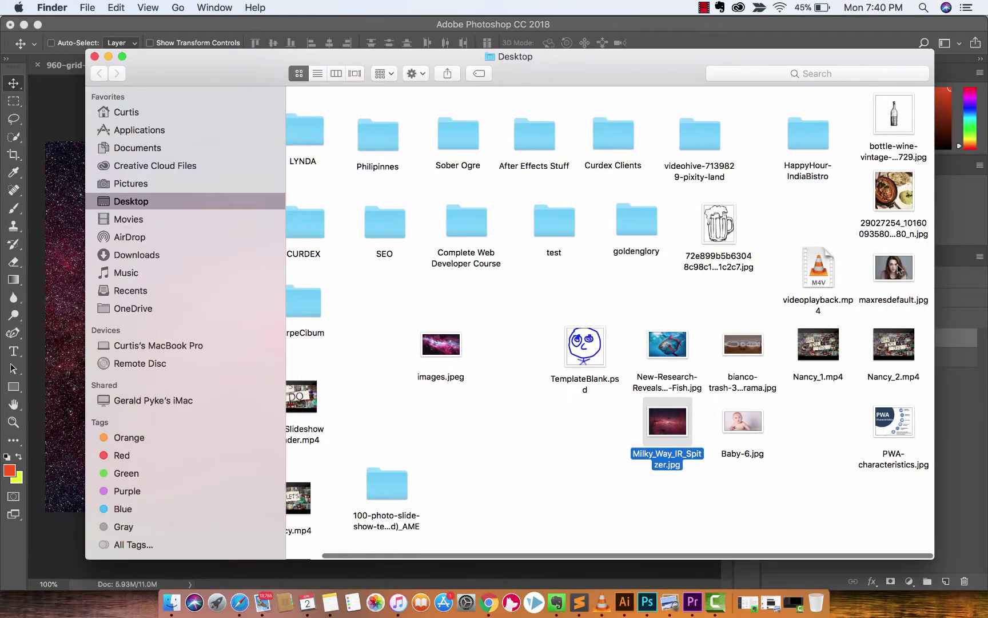
{"action": "left_click_drag", "start_coordinate": [896, 267], "coordinate": [553, 278]}
{"action": "key", "text": "super+Tab"}
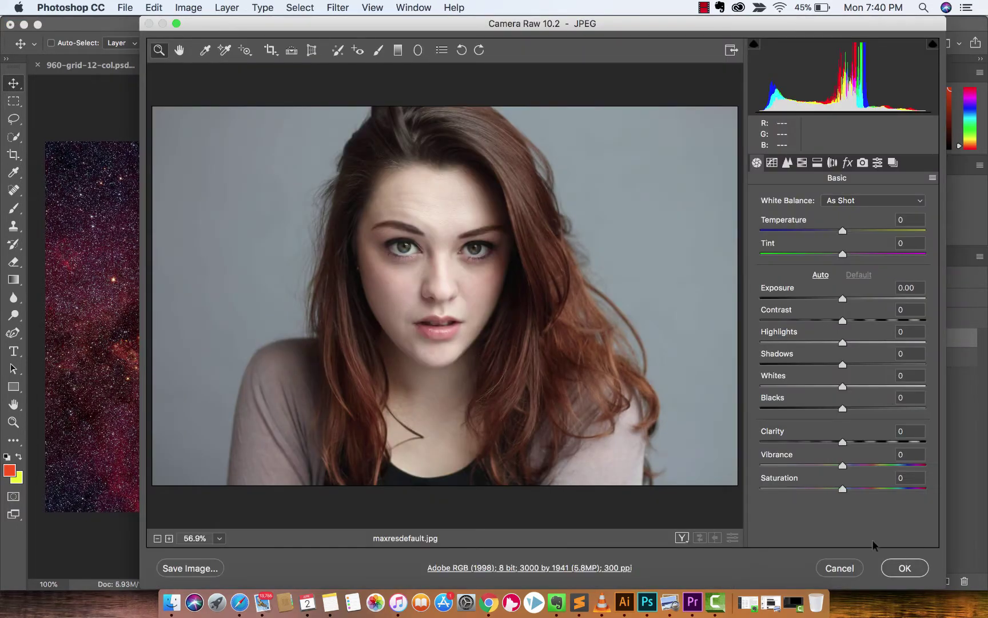
Accept the portrait from Camera Raw, enlarge and centre it over the canvas, and commit
{"action": "left_click", "coordinate": [915, 571]}
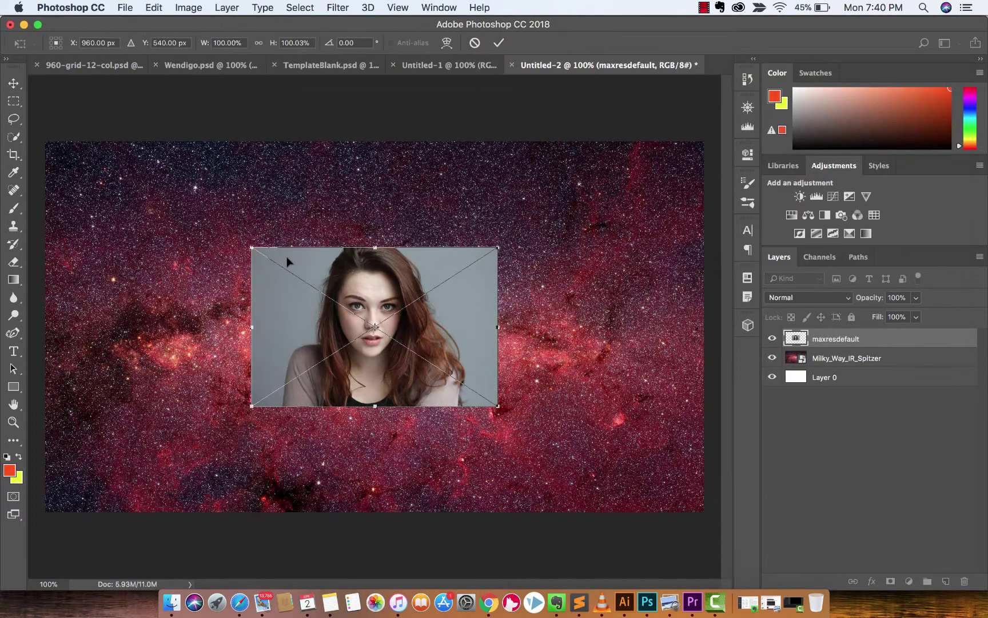
{"action": "left_click_drag", "start_coordinate": [249, 246], "coordinate": [49, 116]}
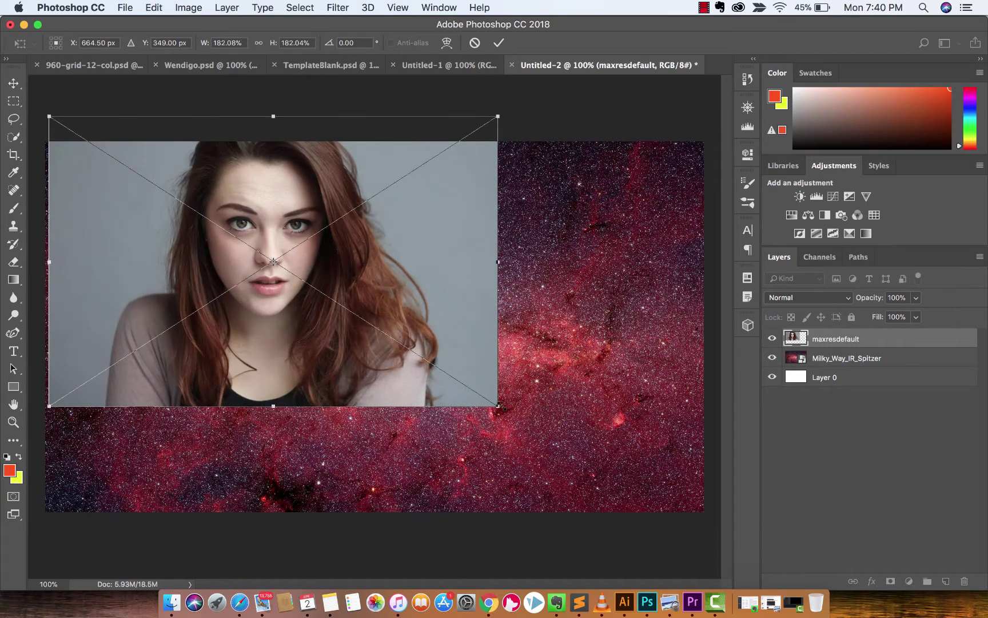
{"action": "left_click_drag", "start_coordinate": [494, 406], "coordinate": [734, 520]}
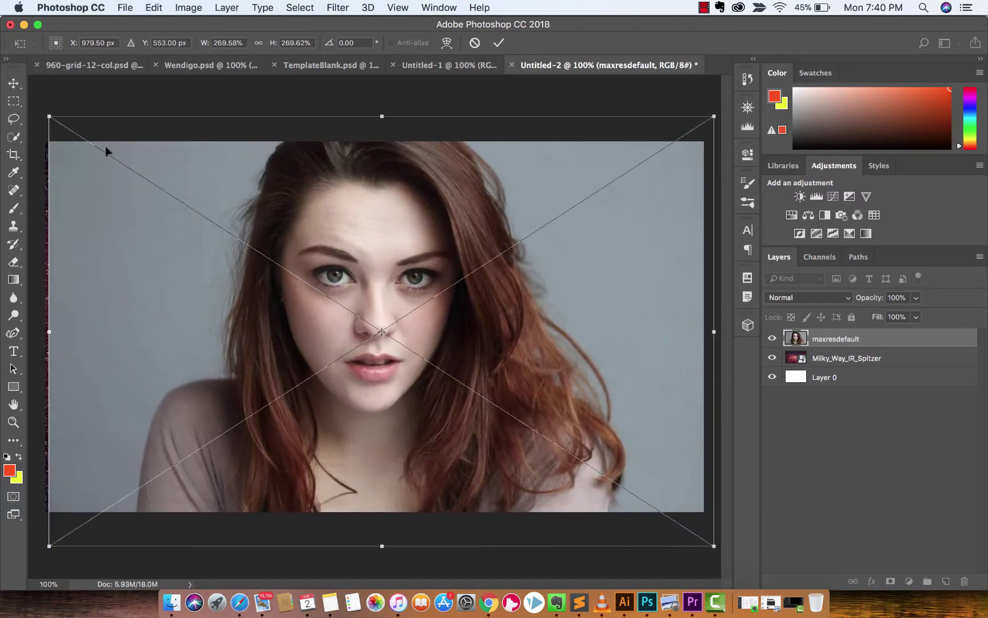
{"action": "left_click_drag", "start_coordinate": [132, 230], "coordinate": [124, 222]}
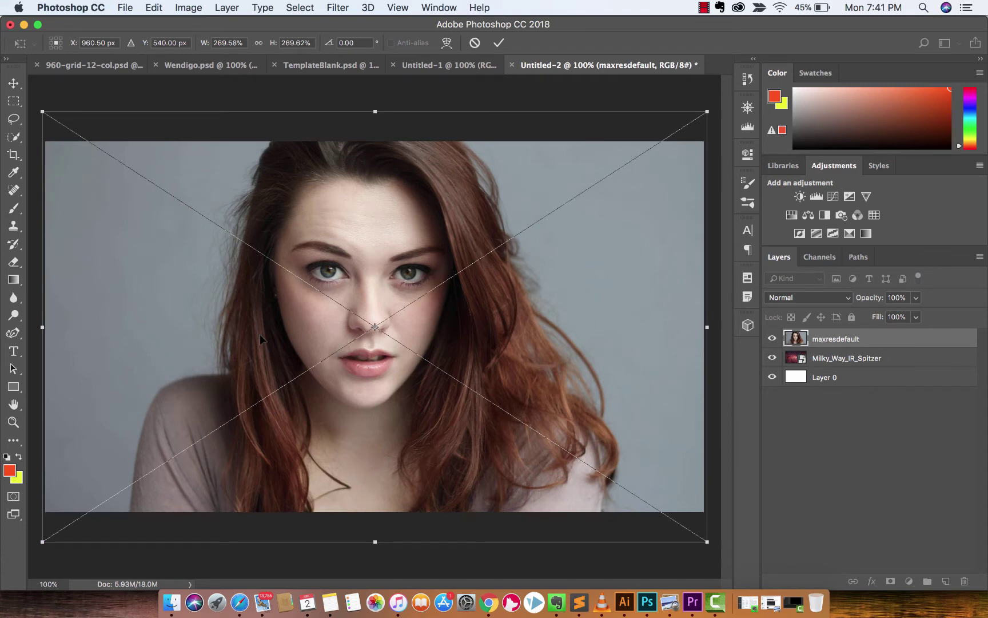
{"action": "key", "text": "Return"}
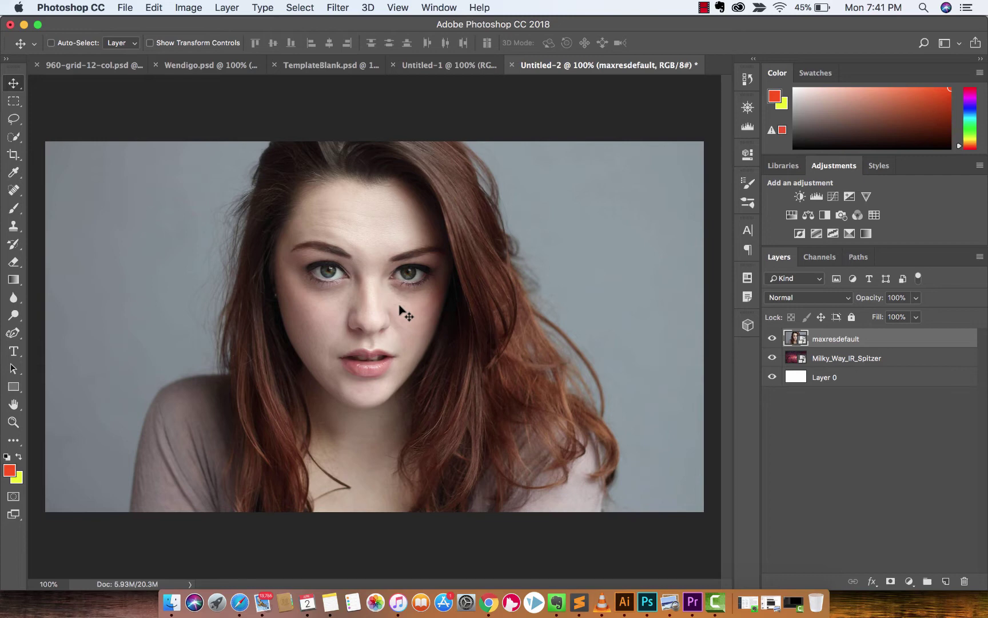
With the maxresdefault layer active, use Select > Subject to select the woman
{"action": "left_click", "coordinate": [832, 405]}
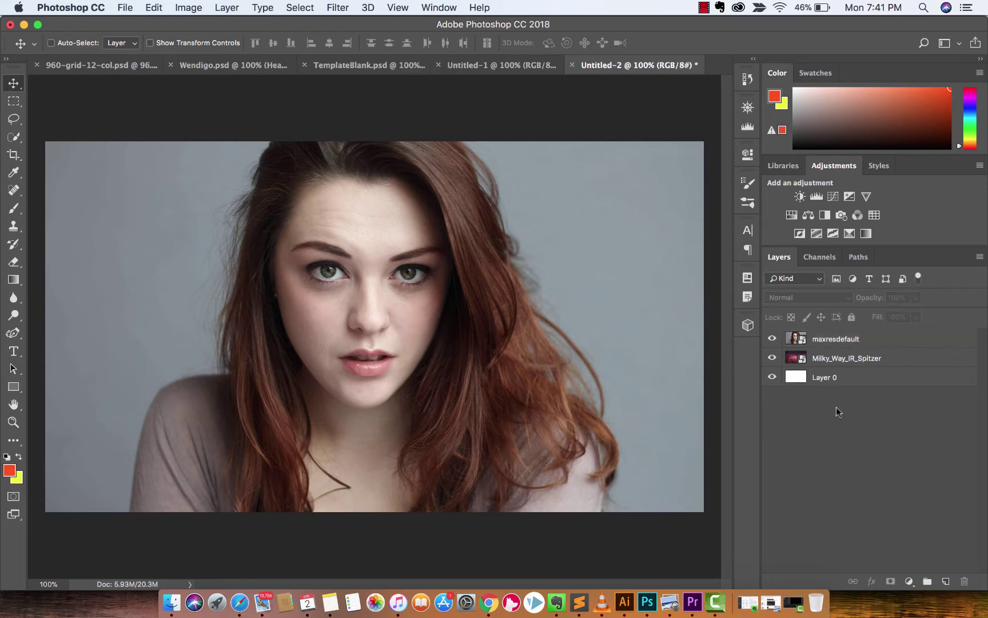
{"action": "left_click", "coordinate": [833, 342]}
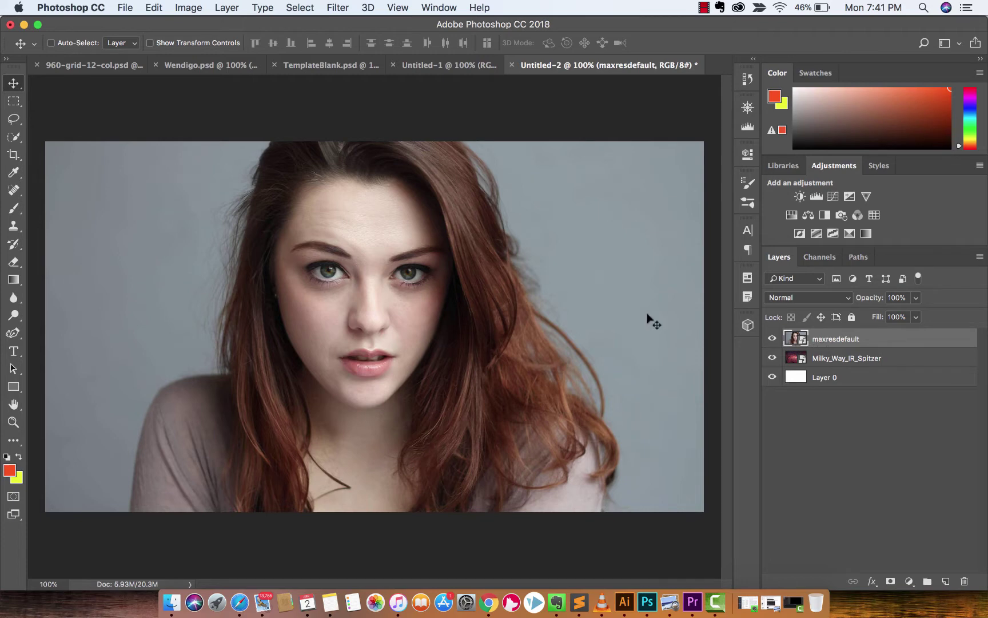
{"action": "left_click", "coordinate": [304, 6]}
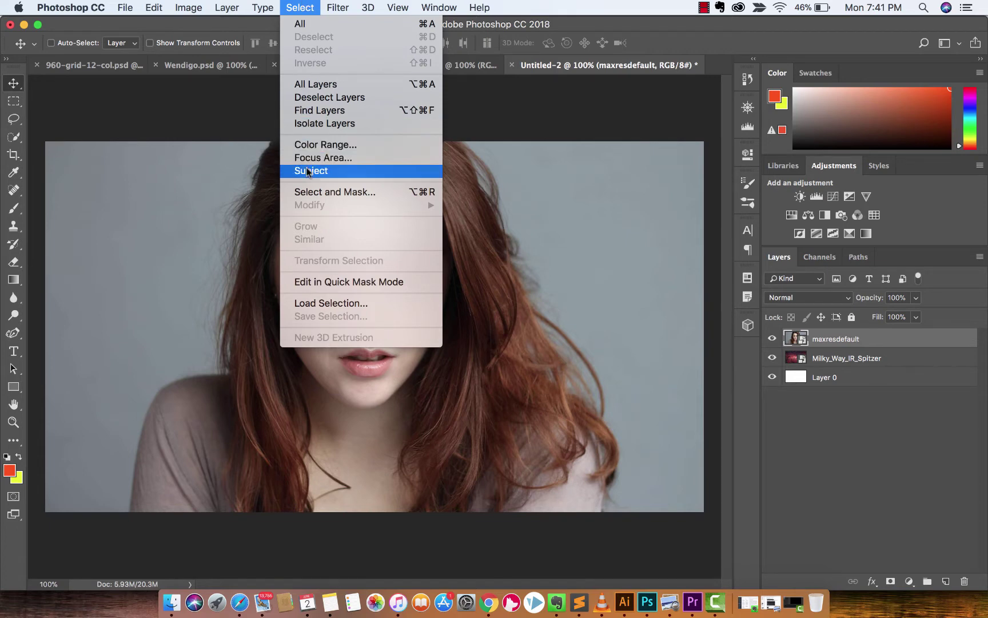
{"action": "left_click", "coordinate": [307, 6]}
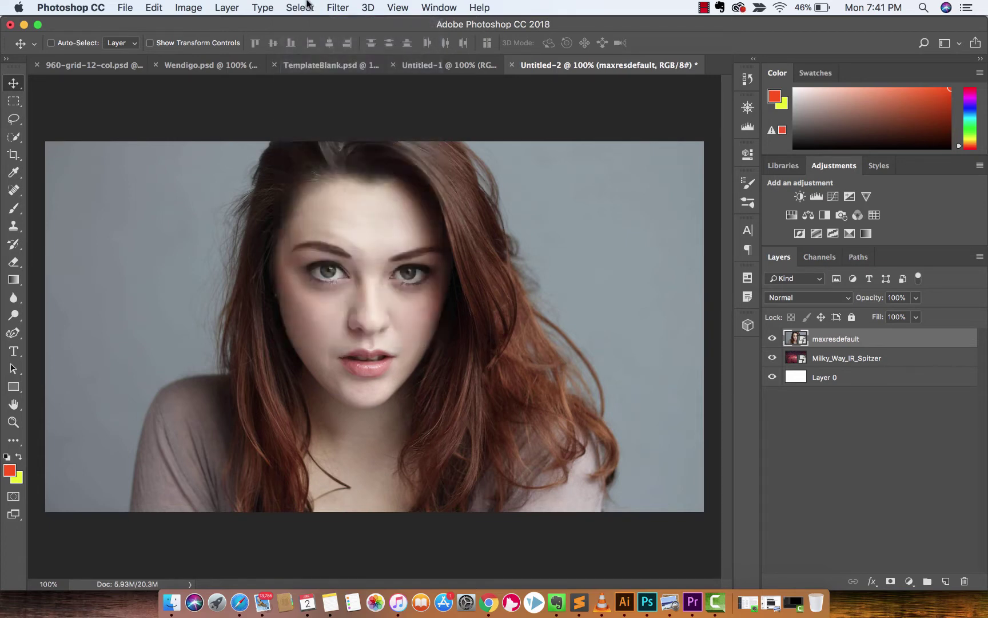
{"action": "left_click", "coordinate": [307, 5]}
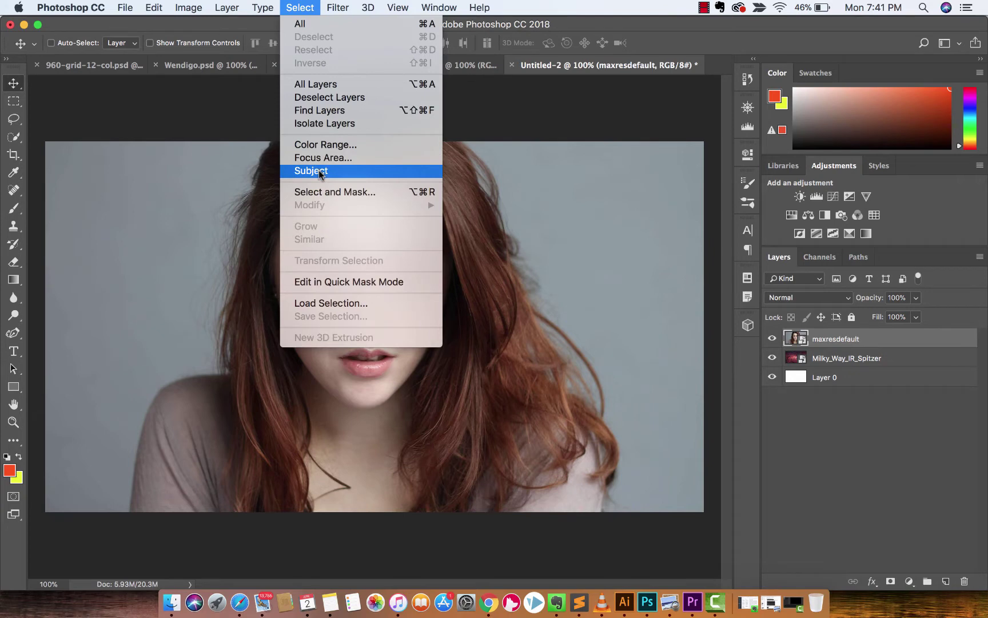
{"action": "left_click", "coordinate": [303, 7]}
{"action": "left_click", "coordinate": [303, 7]}
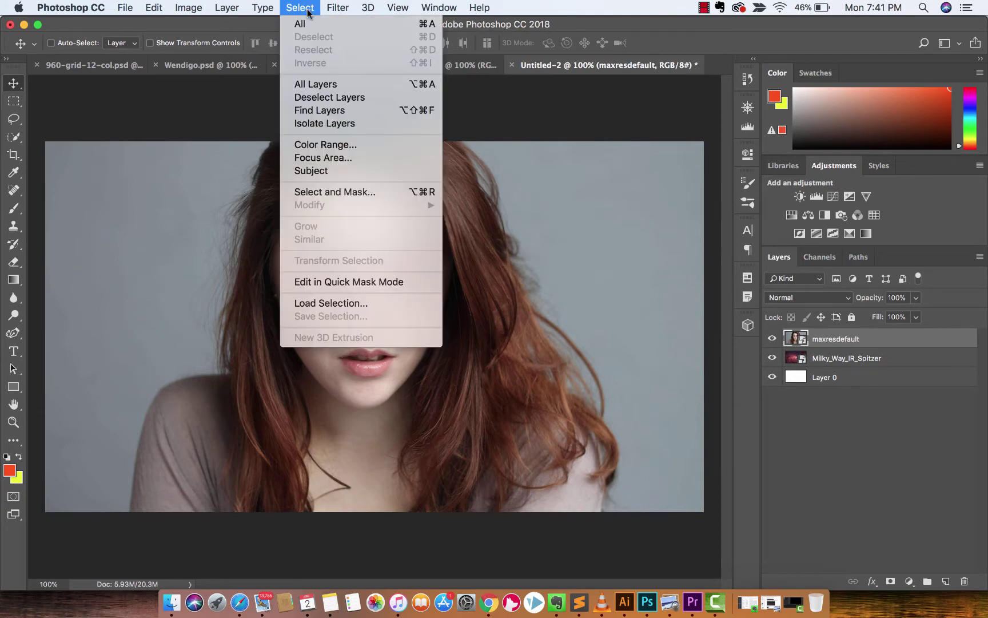
{"action": "left_click", "coordinate": [330, 171]}
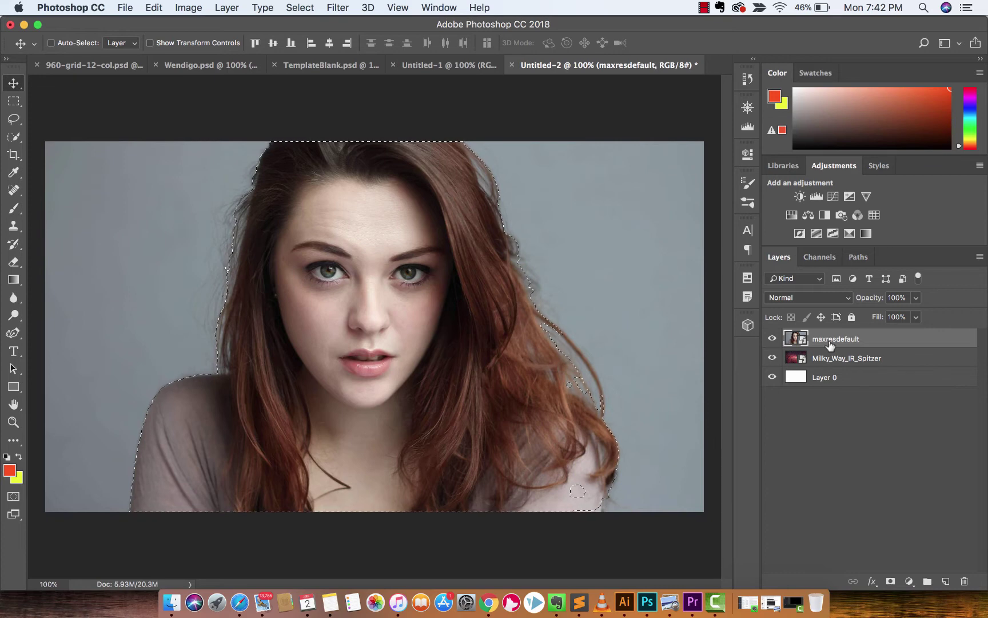
Add a layer mask to maxresdefault from the current selection of the woman
{"action": "left_click", "coordinate": [891, 581]}
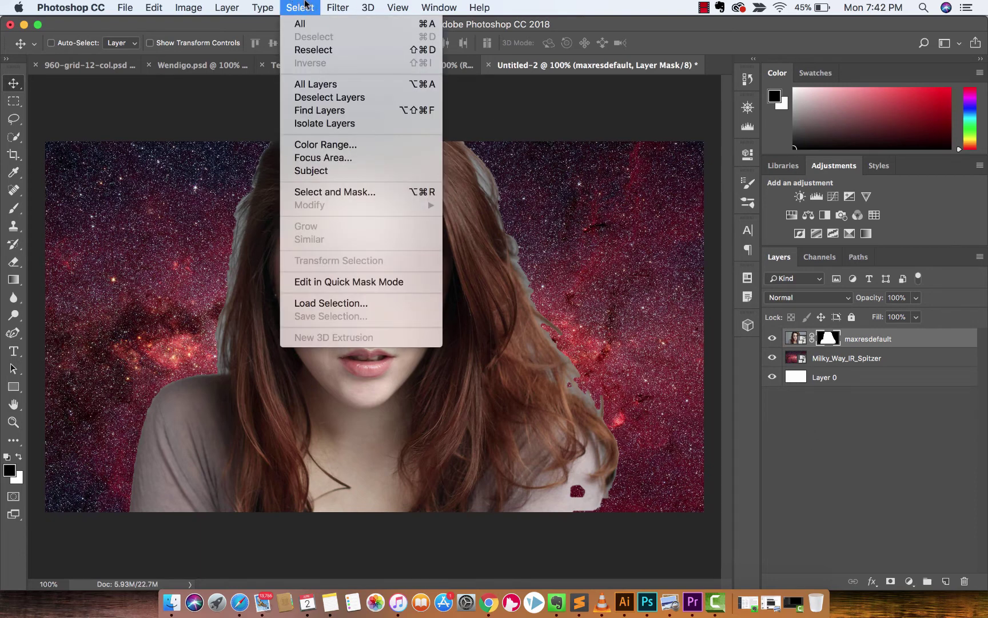
Open Select and Mask and set the preview View to On Layers
{"action": "left_click", "coordinate": [316, 194]}
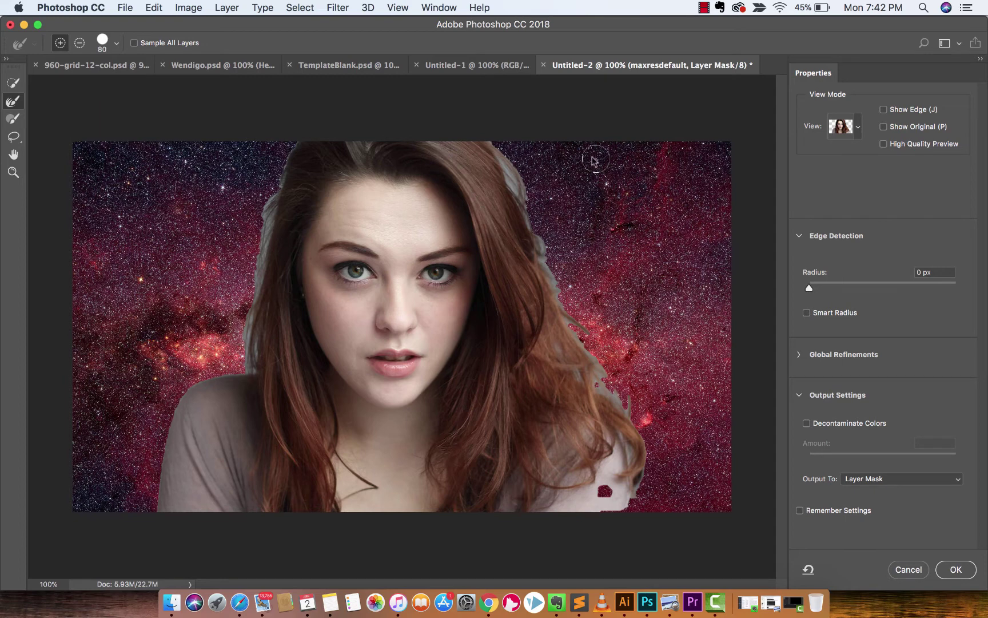
{"action": "left_click", "coordinate": [861, 128]}
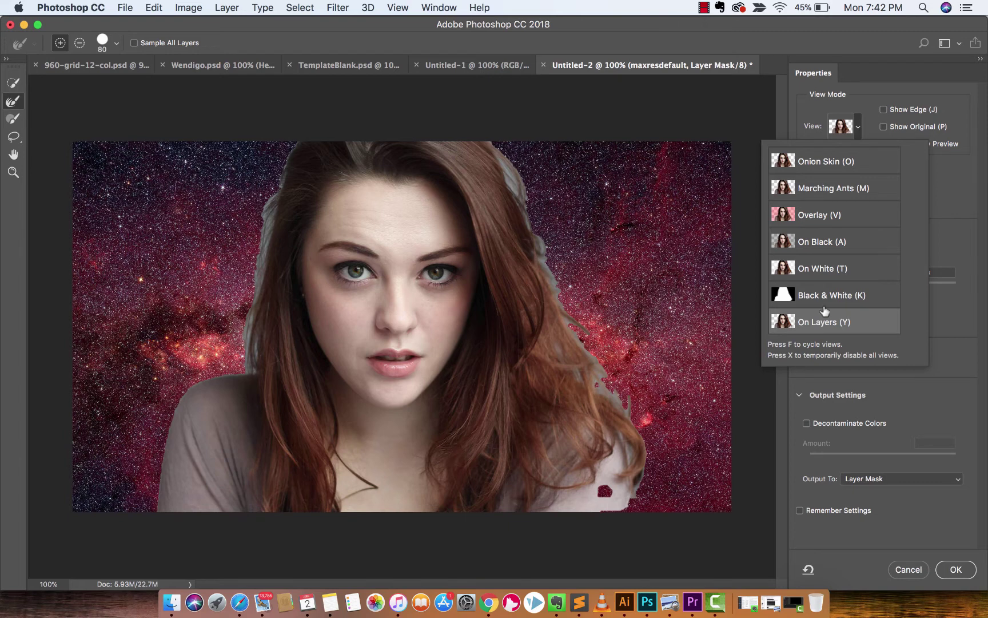
{"action": "left_click", "coordinate": [861, 127]}
{"action": "left_click", "coordinate": [862, 127]}
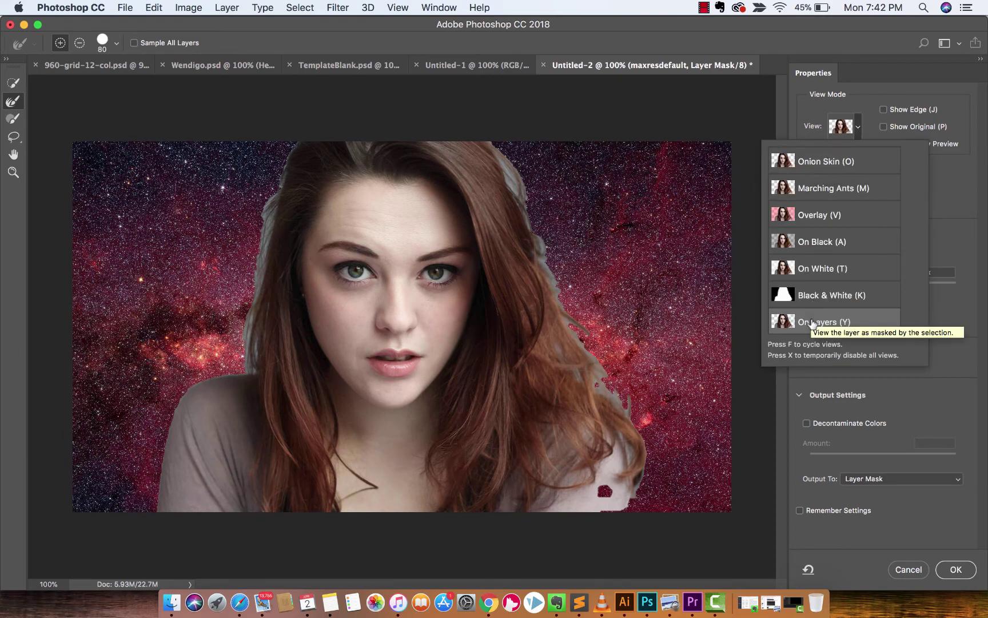
{"action": "left_click", "coordinate": [965, 324]}
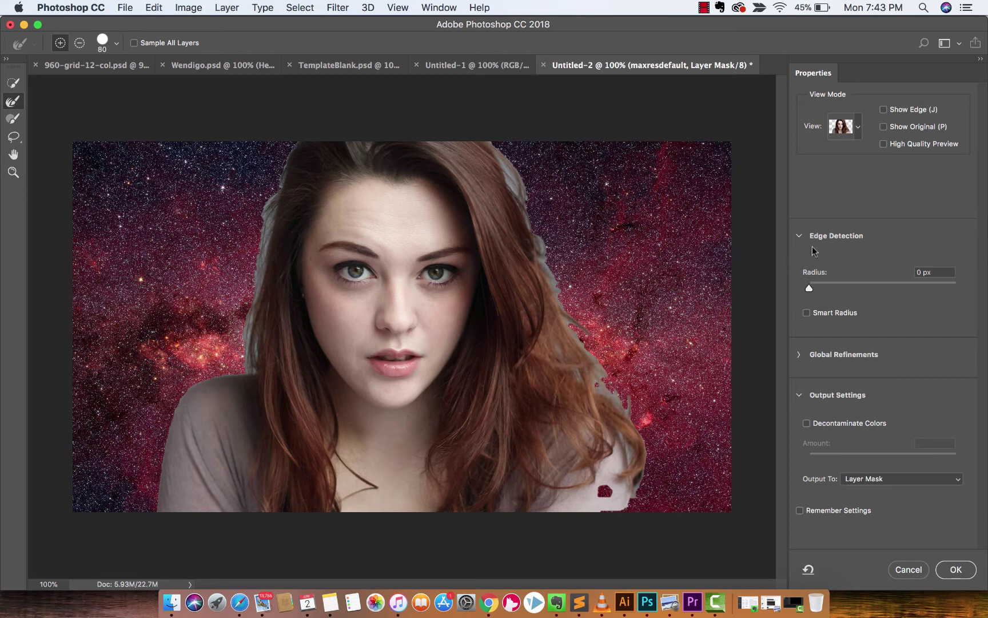
Set the Edge Detection Radius to 5 px
{"action": "left_click", "coordinate": [810, 289]}
{"action": "left_click_drag", "start_coordinate": [816, 289], "coordinate": [958, 286]}
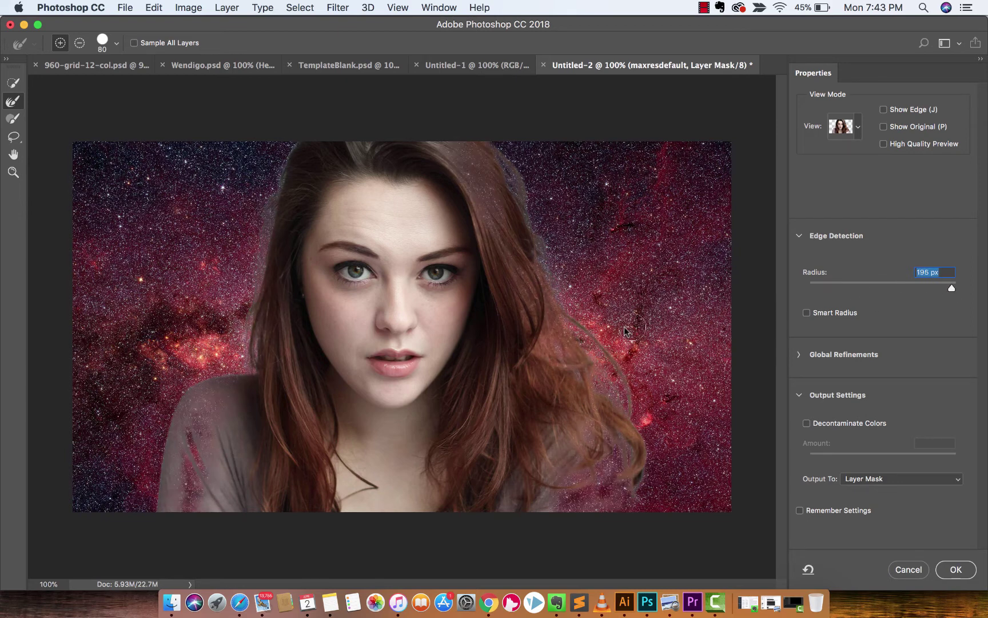
{"action": "left_click", "coordinate": [866, 282]}
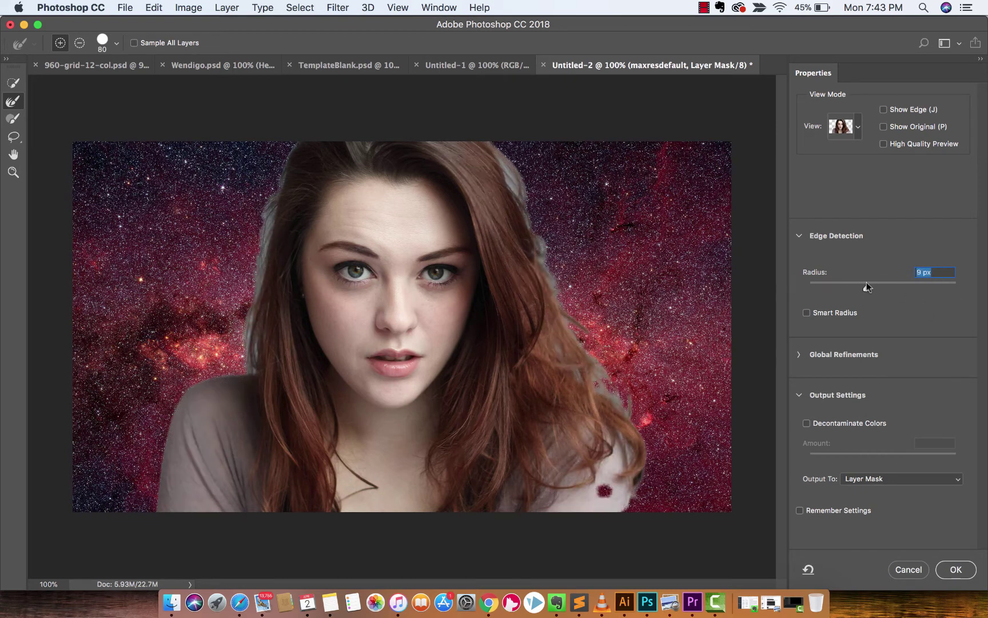
{"action": "mouse_move", "coordinate": [866, 282]}
{"action": "left_mouse_down"}
{"action": "mouse_move", "coordinate": [835, 289]}
{"action": "mouse_move", "coordinate": [858, 291]}
{"action": "mouse_move", "coordinate": [850, 292]}
{"action": "left_mouse_up"}
Collapse the Global Refinements and Edge Detection sections and shrink the Refine Edge Brush to 70
{"action": "left_click", "coordinate": [799, 356]}
{"action": "scroll", "coordinate": [850, 377], "scroll_direction": "down", "scroll_amount": 5}
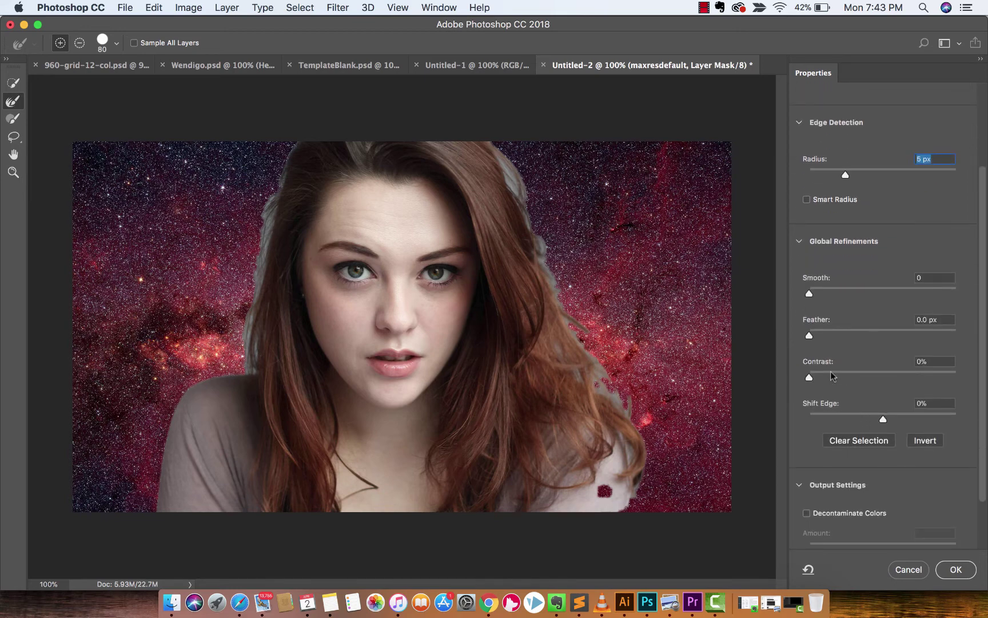
{"action": "left_click", "coordinate": [799, 242]}
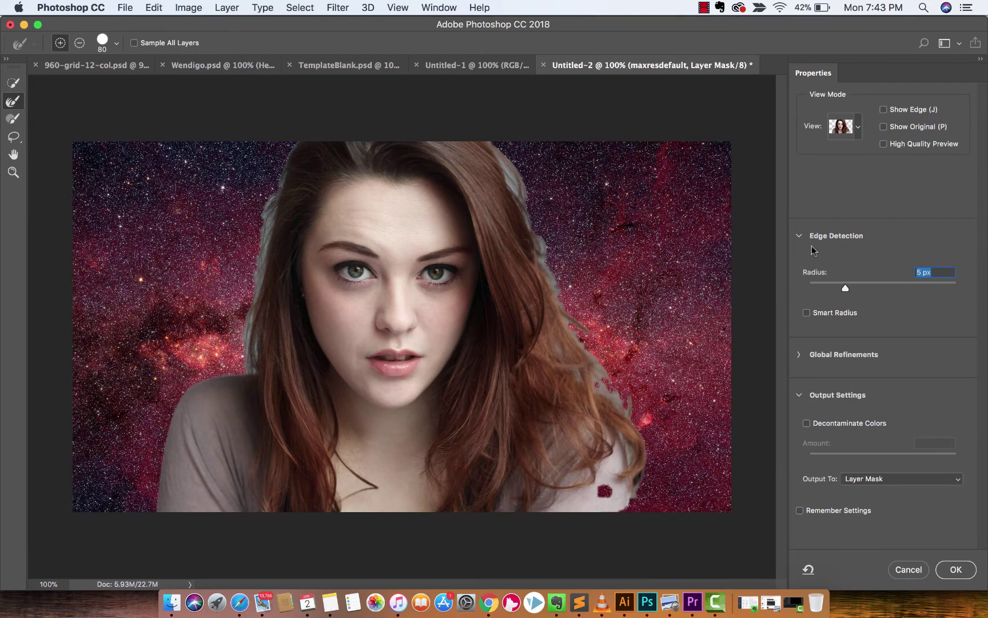
{"action": "left_click", "coordinate": [799, 236]}
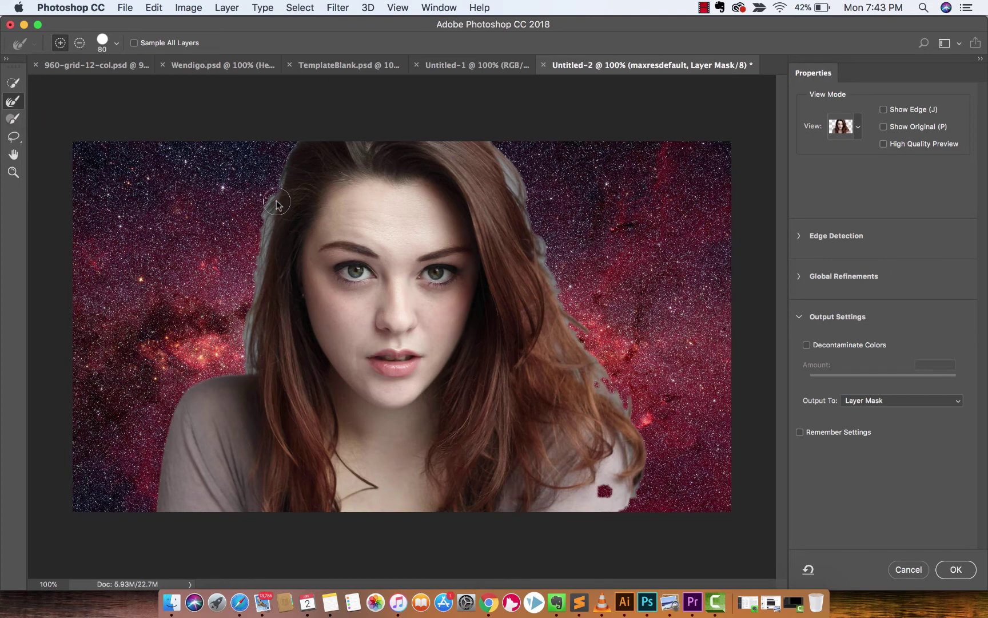
{"action": "key", "text": "bracketleft"}
Brush along the left hair edge, the dark hole near the right shoulder, and the top-right hair fringe
{"action": "mouse_move", "coordinate": [274, 202]}
{"action": "left_mouse_down"}
{"action": "mouse_move", "coordinate": [288, 150]}
{"action": "mouse_move", "coordinate": [287, 193]}
{"action": "mouse_move", "coordinate": [244, 339]}
{"action": "mouse_move", "coordinate": [249, 373]}
{"action": "left_mouse_up"}
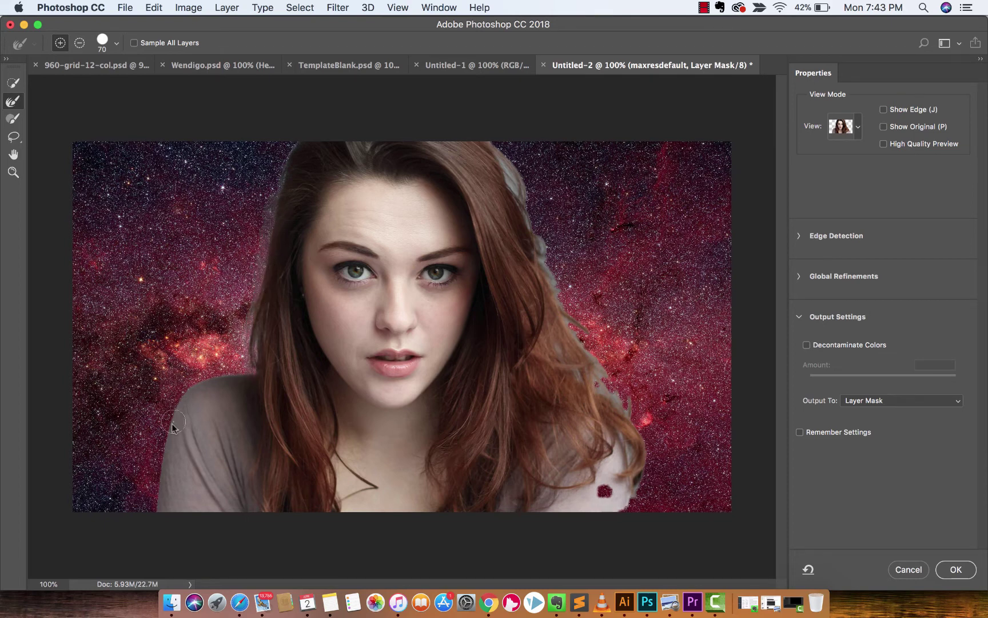
{"action": "mouse_move", "coordinate": [605, 486]}
{"action": "left_mouse_down"}
{"action": "mouse_move", "coordinate": [593, 490]}
{"action": "mouse_move", "coordinate": [618, 509]}
{"action": "mouse_move", "coordinate": [620, 489]}
{"action": "left_mouse_up"}
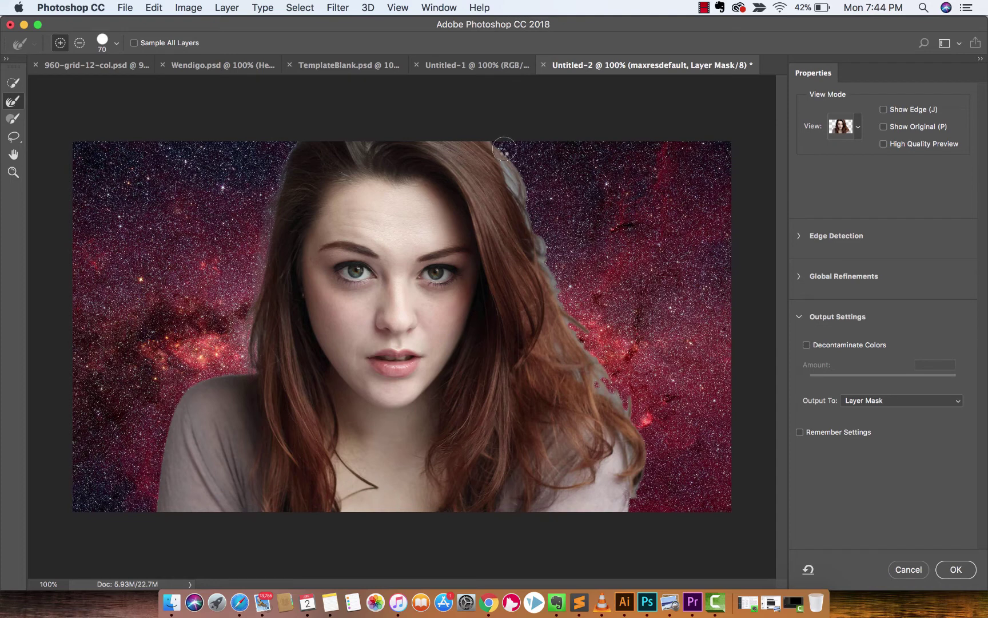
{"action": "mouse_move", "coordinate": [504, 150]}
{"action": "left_mouse_down"}
{"action": "mouse_move", "coordinate": [494, 156]}
{"action": "mouse_move", "coordinate": [520, 195]}
{"action": "mouse_move", "coordinate": [564, 312]}
{"action": "mouse_move", "coordinate": [629, 412]}
{"action": "mouse_move", "coordinate": [563, 357]}
{"action": "mouse_move", "coordinate": [625, 412]}
{"action": "mouse_move", "coordinate": [611, 389]}
{"action": "mouse_move", "coordinate": [629, 404]}
{"action": "left_mouse_up"}
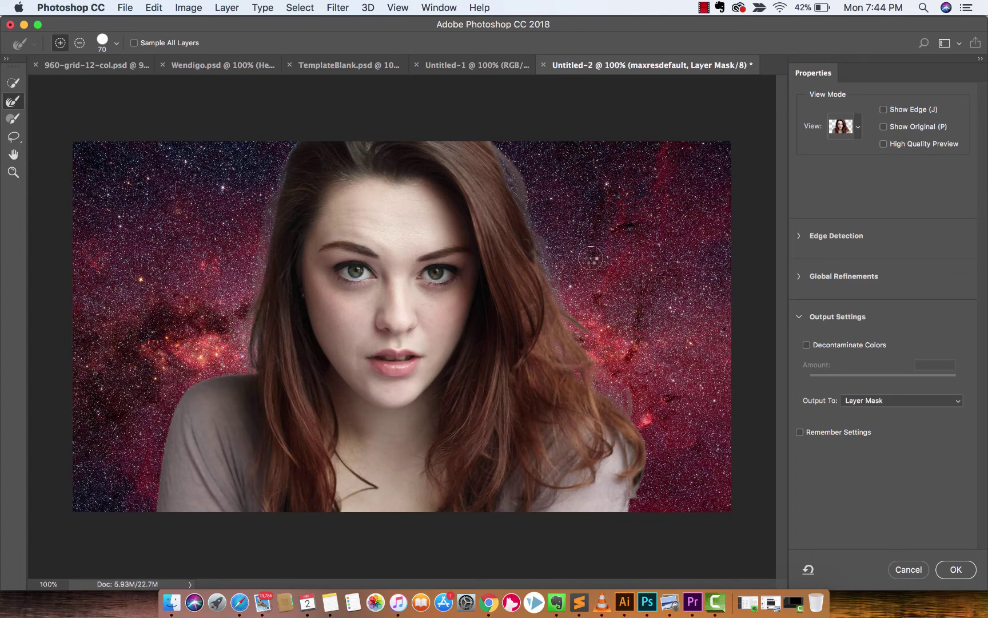
Apply the refined mask to maxresdefault and toggle the layer's visibility to compare against the stars
{"action": "left_click", "coordinate": [956, 570]}
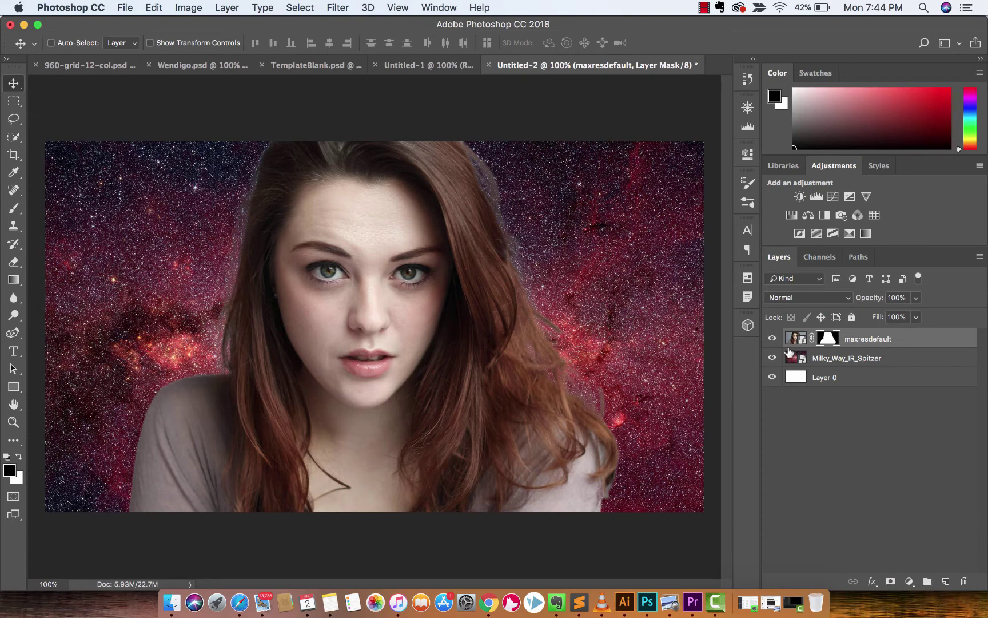
{"action": "left_click", "coordinate": [772, 338]}
{"action": "left_click", "coordinate": [772, 338]}
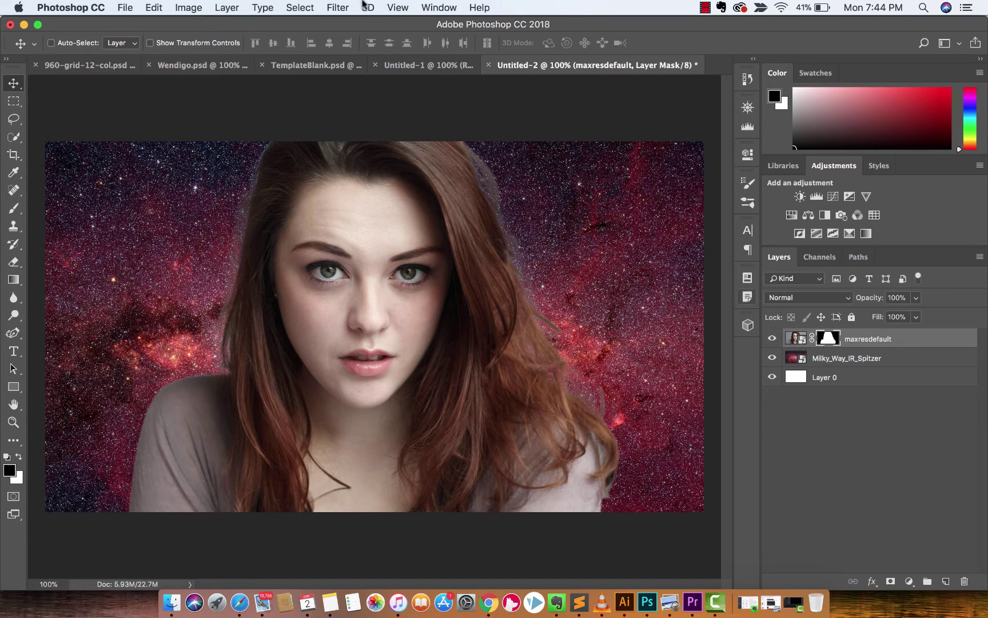
{"action": "left_click", "coordinate": [297, 6]}
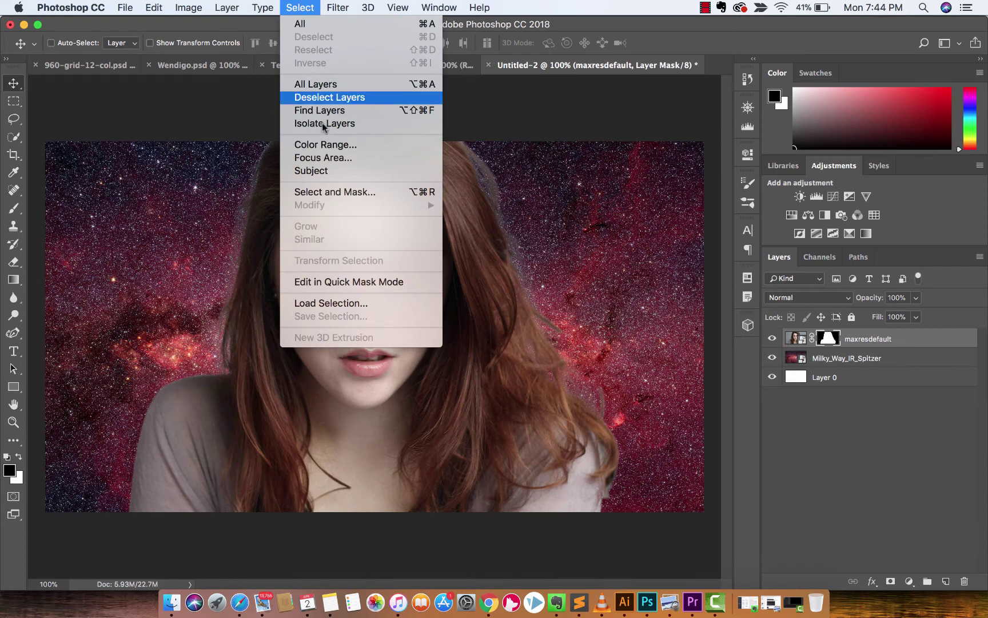
In Select and Mask, enable Decontaminate Colors at 57% and output to a new layer with layer mask
{"action": "left_click", "coordinate": [341, 192]}
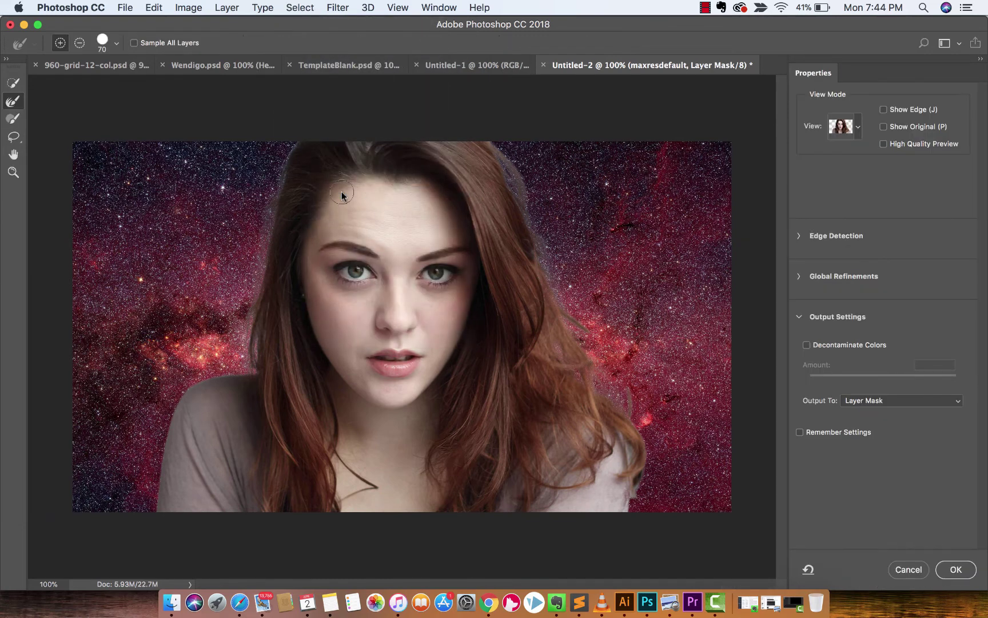
{"action": "left_click", "coordinate": [806, 344]}
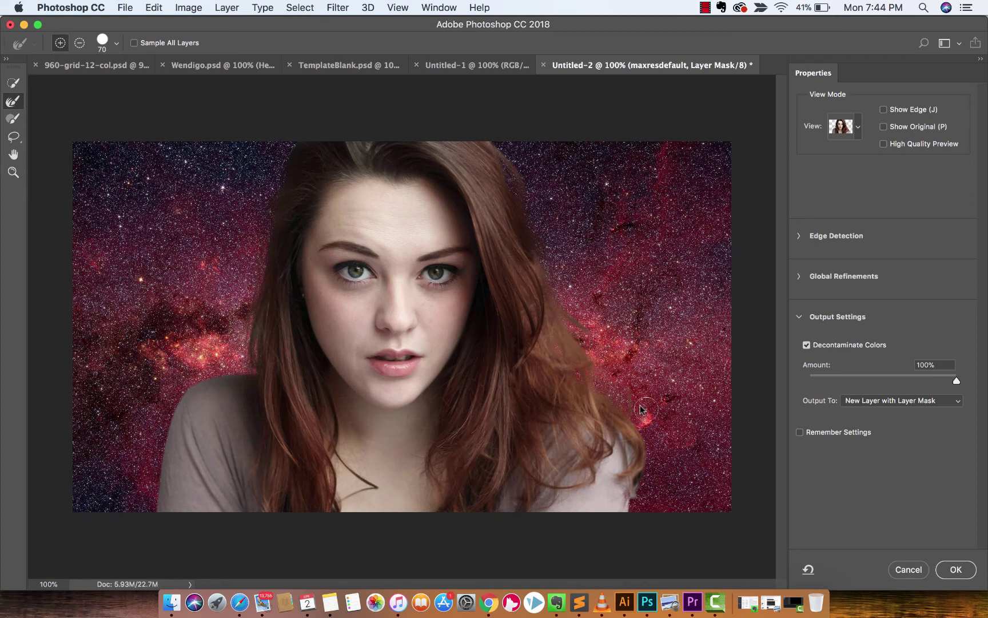
{"action": "left_click_drag", "start_coordinate": [883, 376], "coordinate": [897, 377]}
{"action": "left_click", "coordinate": [955, 569]}
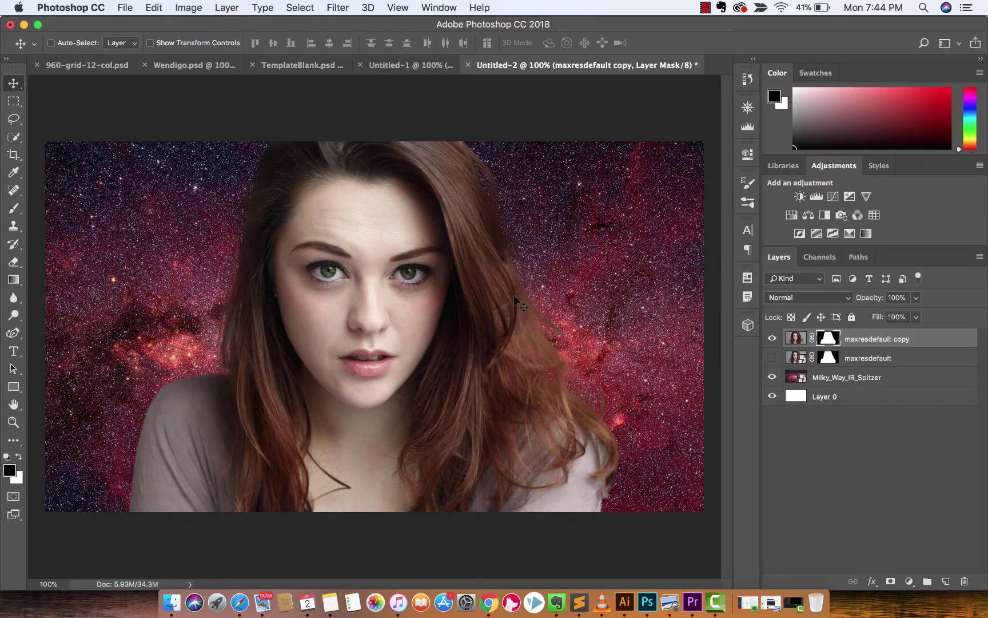
{"action": "left_click", "coordinate": [772, 358]}
{"action": "left_click", "coordinate": [772, 358]}
{"action": "left_click", "coordinate": [772, 377]}
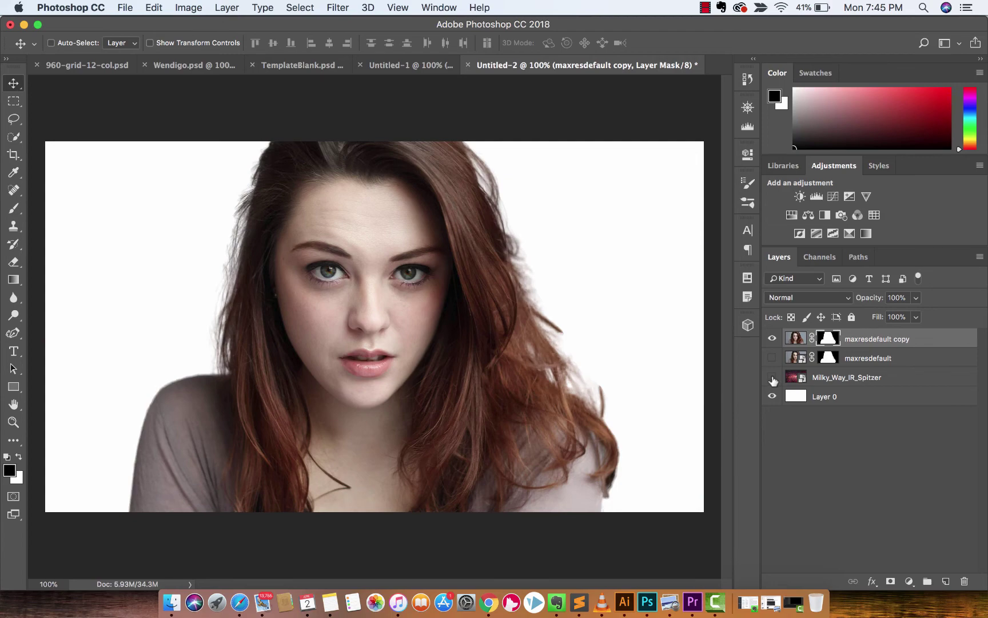
{"action": "left_click", "coordinate": [772, 378]}
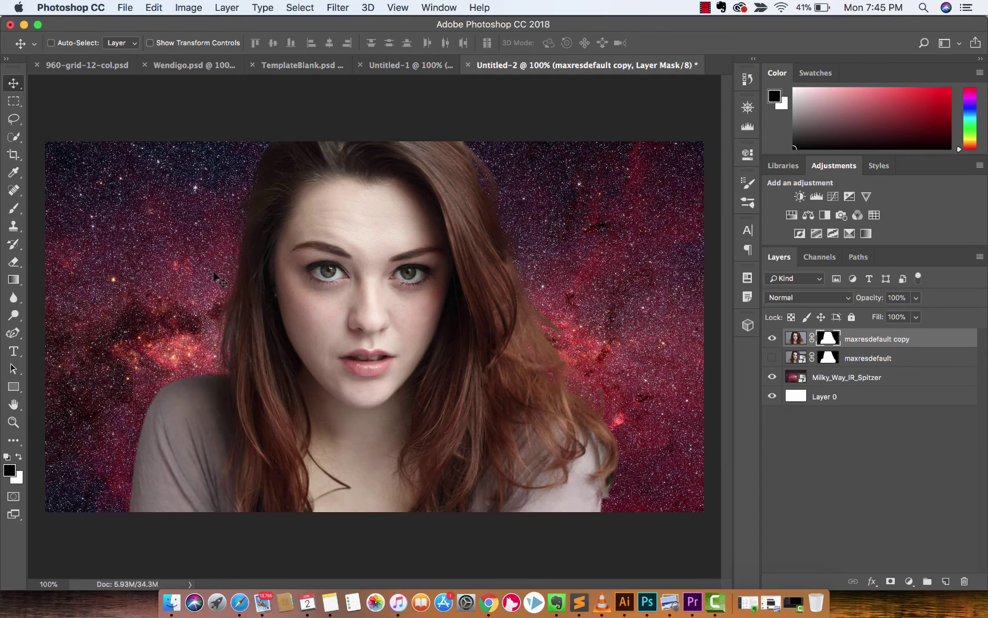
{"action": "left_click", "coordinate": [307, 7]}
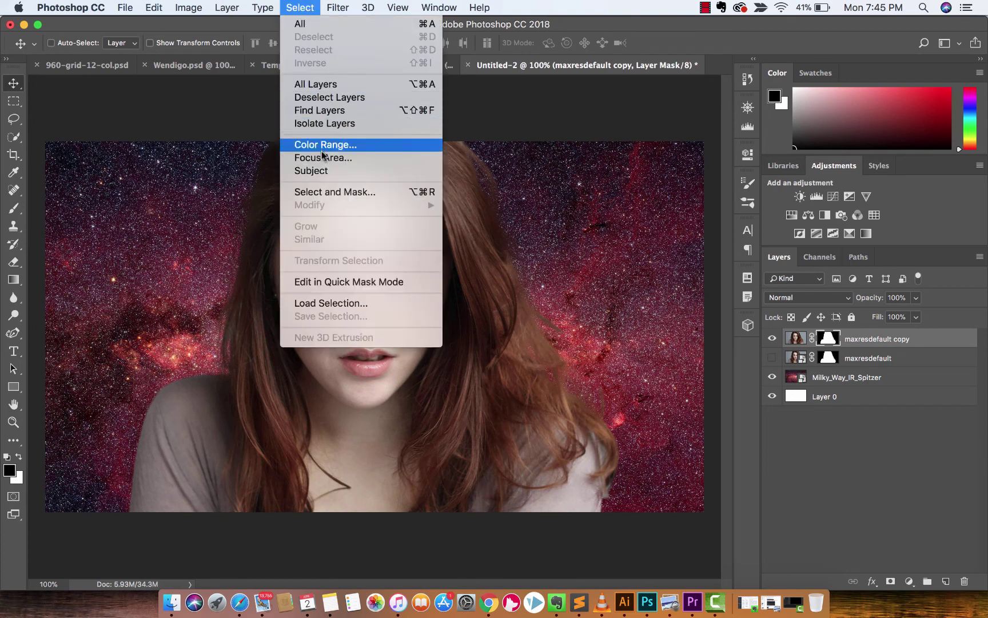
{"action": "left_click", "coordinate": [293, 6]}
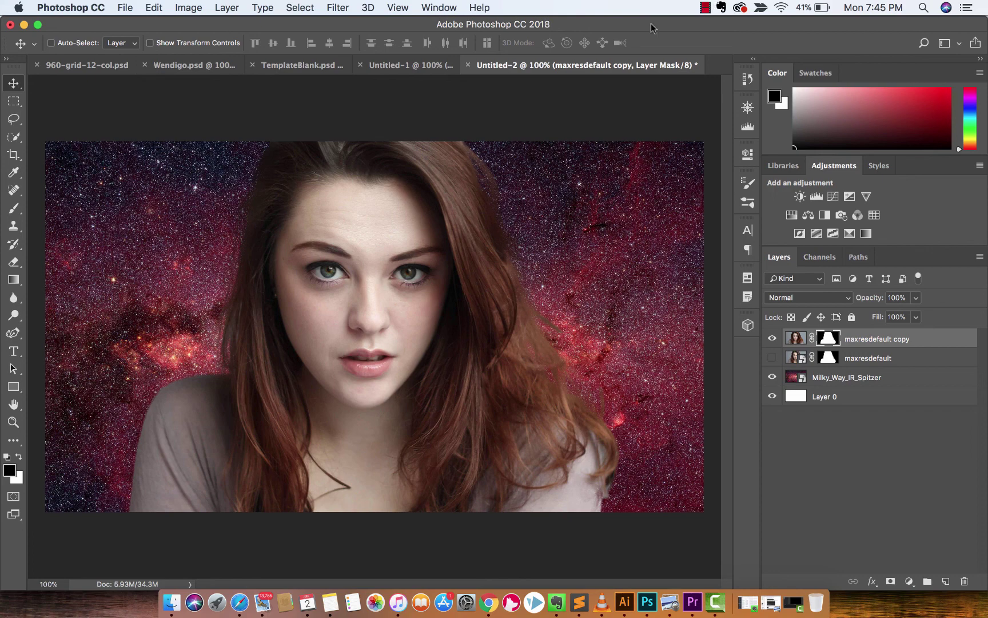
{"action": "left_click", "coordinate": [712, 609]}
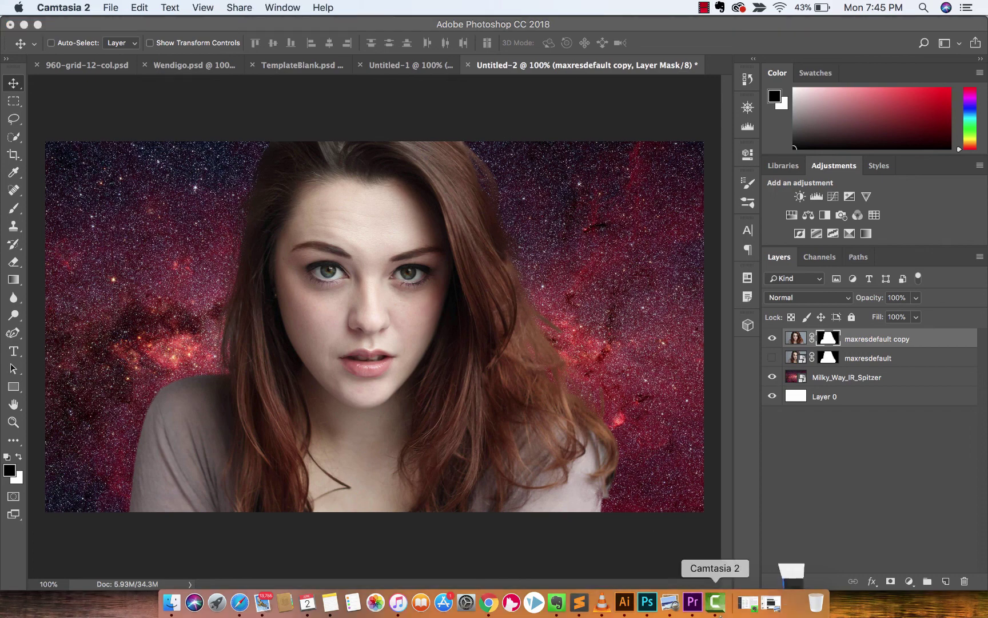